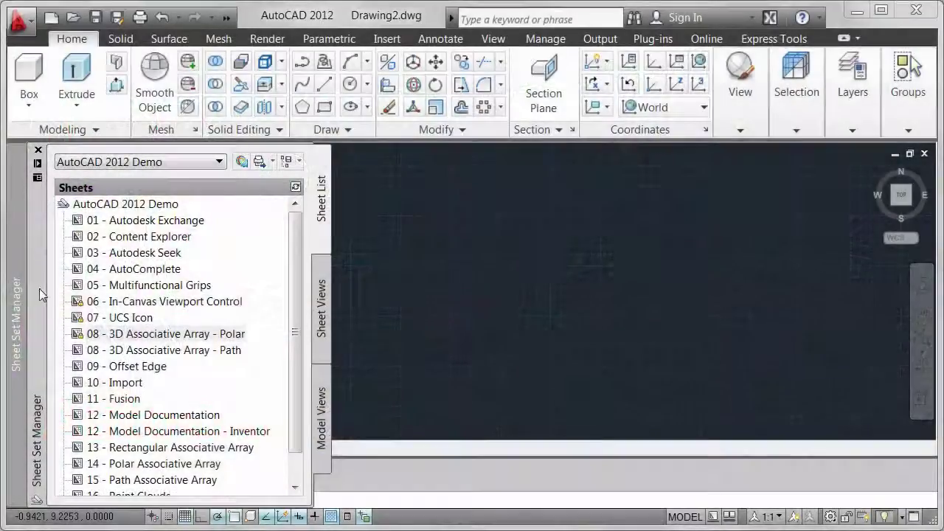
Open the "08 - 3D Associative Array - Polar" sheet, switch to model space and restore the custom view named Array.
double_click(138, 336)
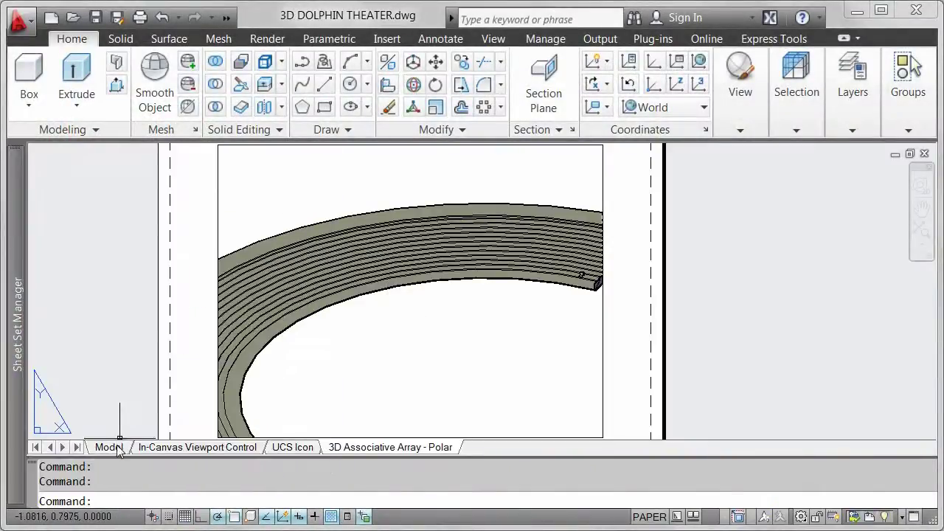
click(116, 447)
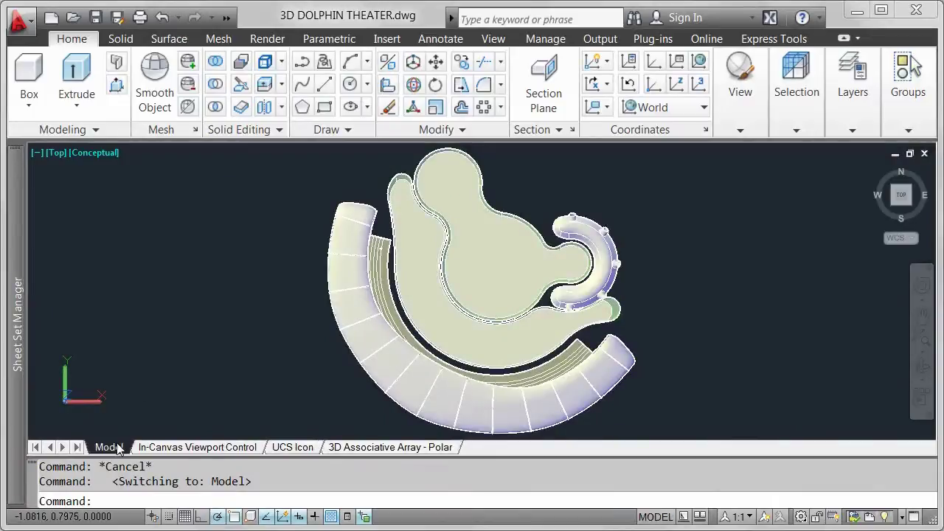
click(65, 153)
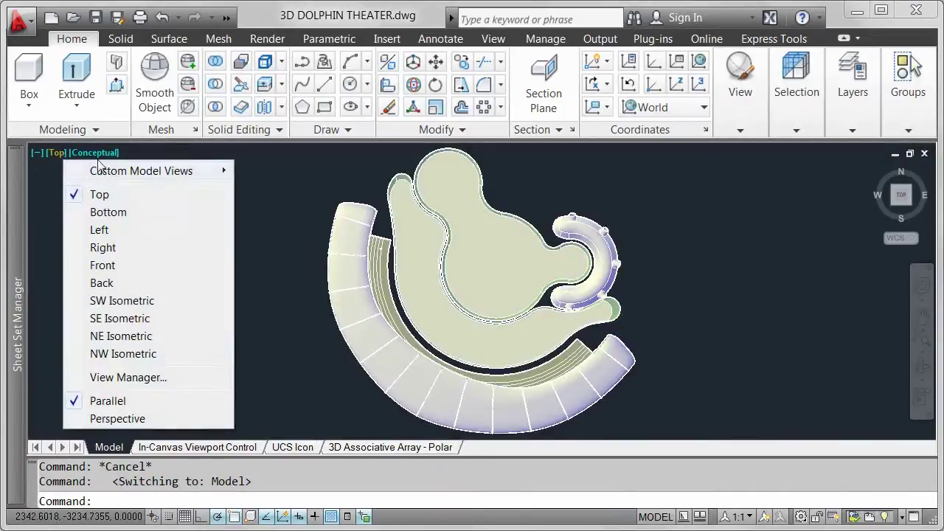
mouse_move(107, 171)
click(286, 171)
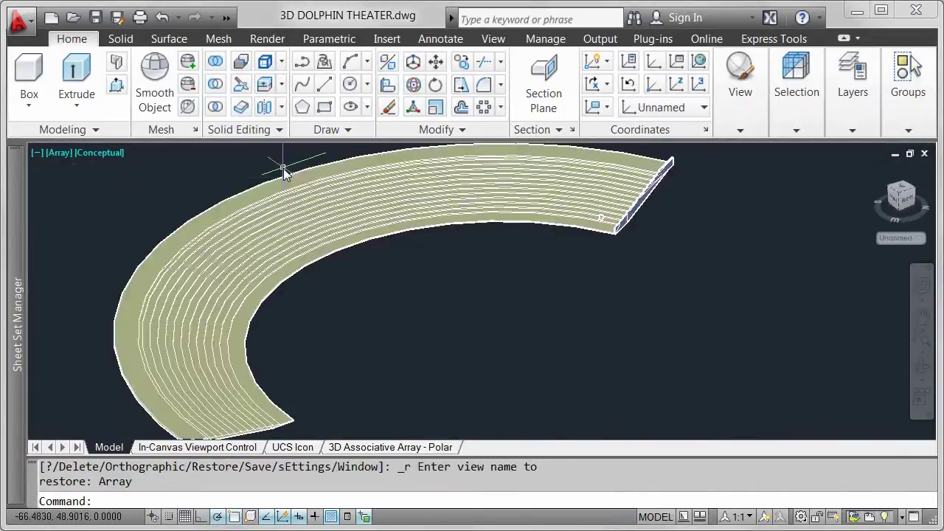
Start a polar array of the 3D solid seat, centred on the centre point of the grandstand's curved inner edge.
scroll(553, 218, up, 5)
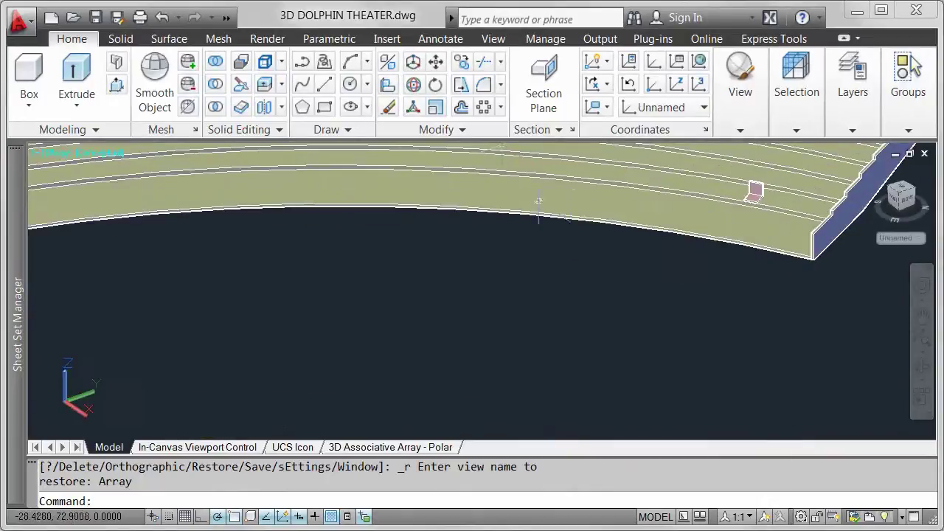
click(485, 110)
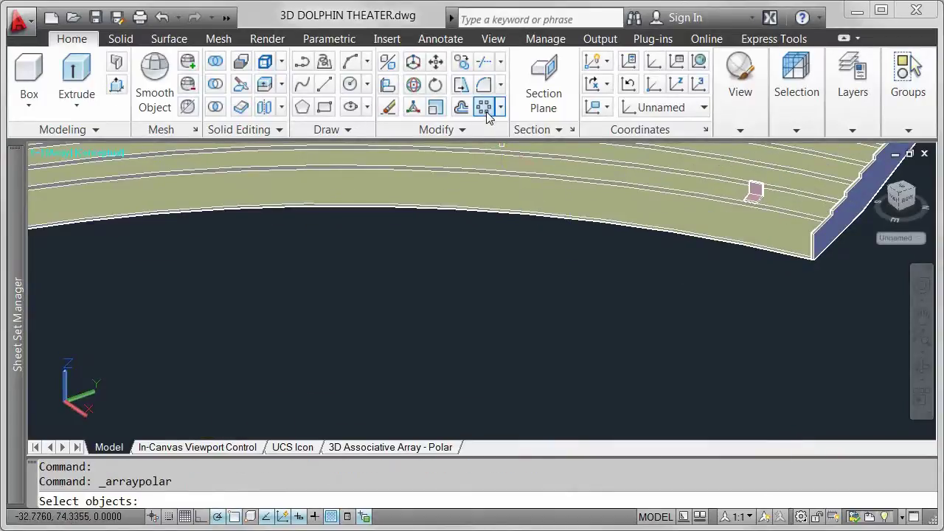
click(753, 191)
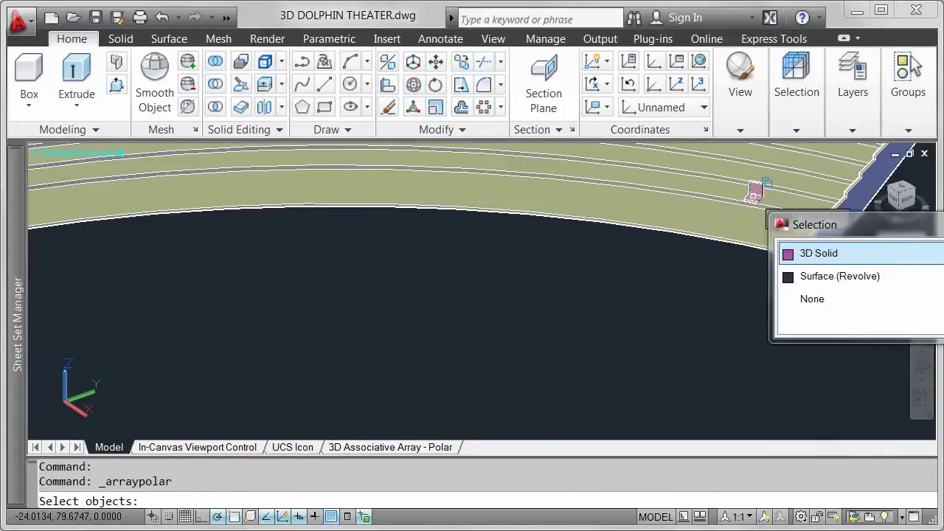
click(818, 253)
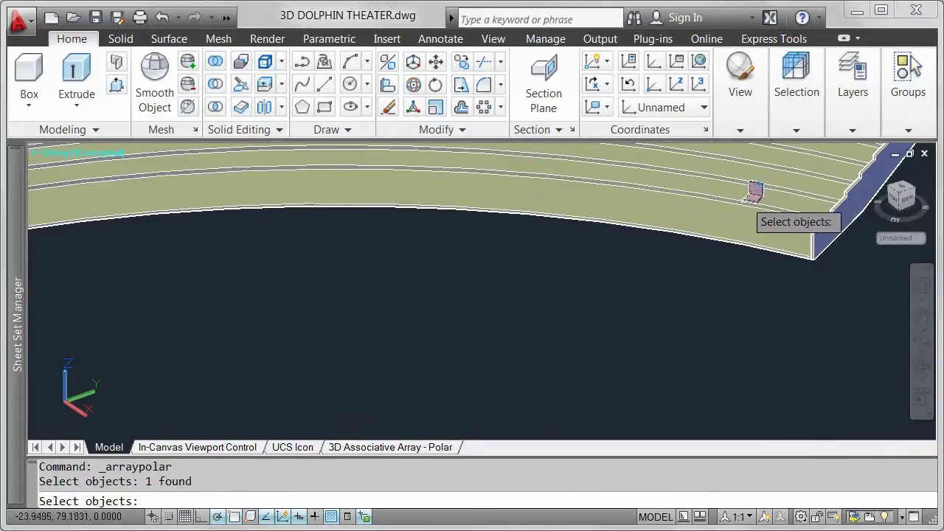
key(Return)
shift+right_click(586, 262)
click(633, 84)
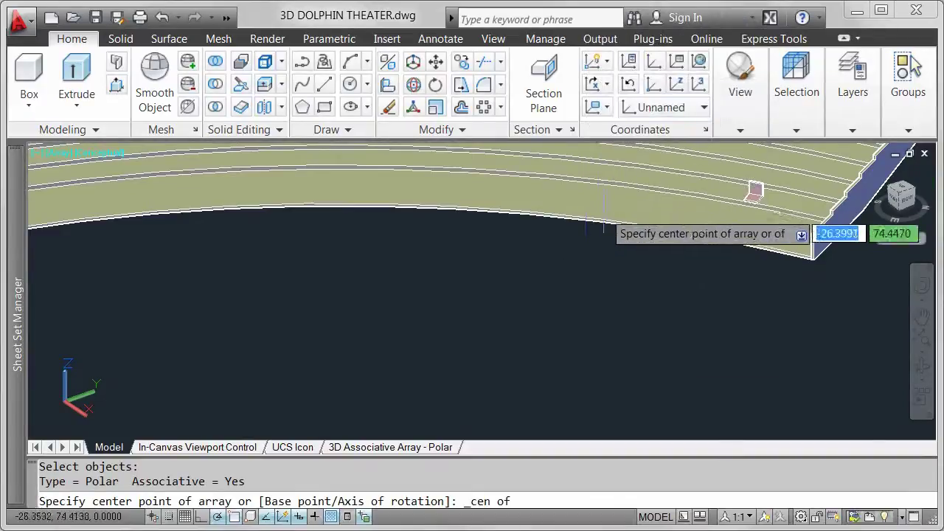
click(601, 227)
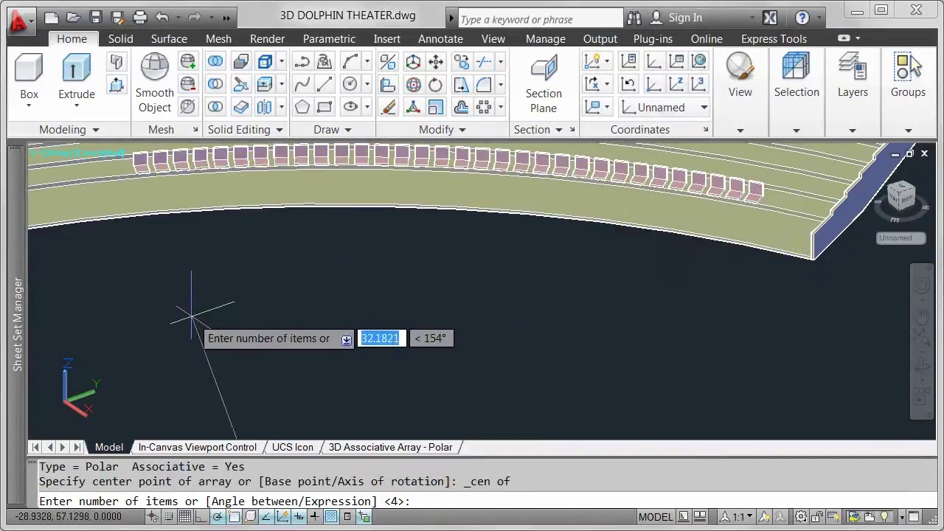
Complete the seat array with 100 items and a fill angle of about 140°.
scroll(192, 317, down, 5)
middle_drag(183, 325, 542, 229)
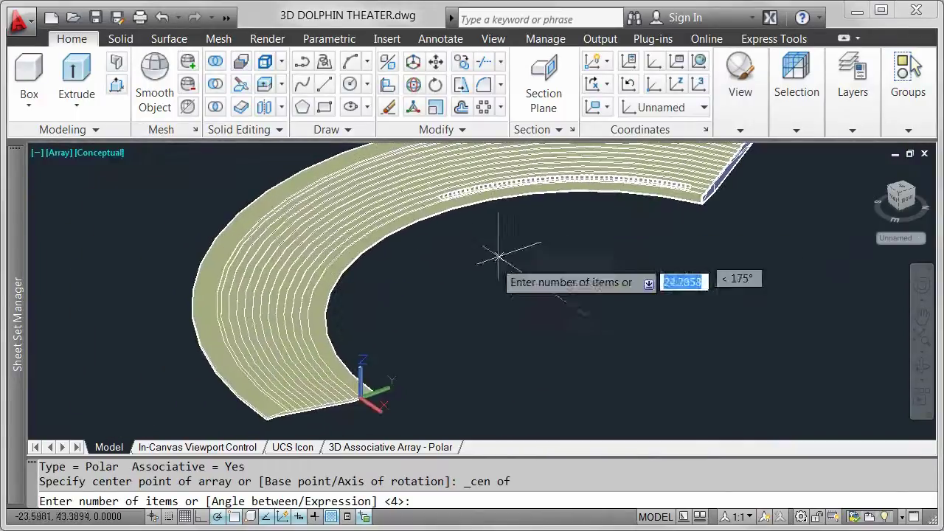
text(100)
key(Return)
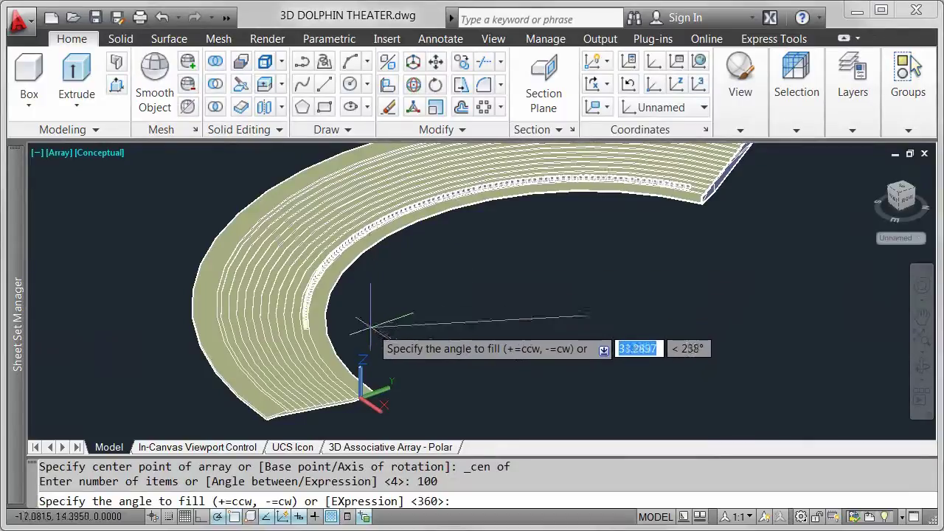
click(380, 371)
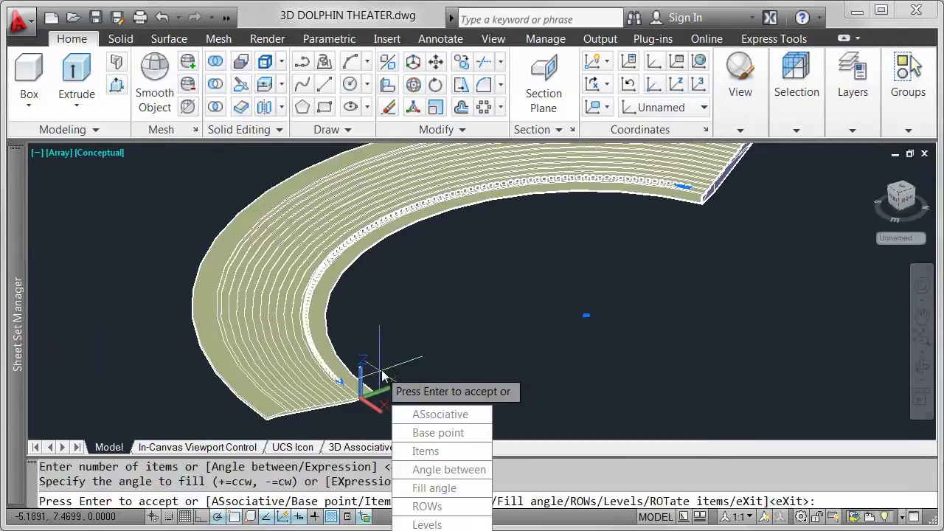
key(Return)
Select the polar seat array and reduce its item count to 91 with the grip on its last seat.
scroll(379, 367, up, 5)
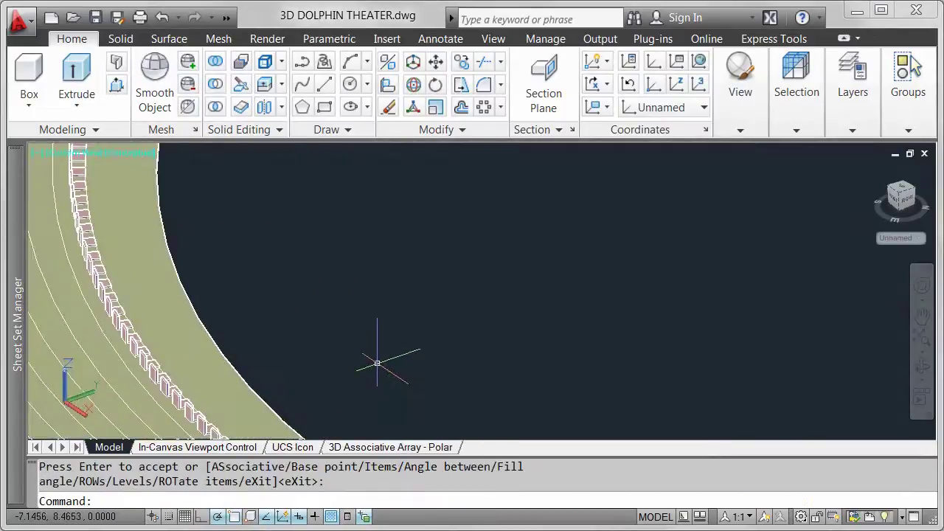
middle_drag(381, 359, 506, 264)
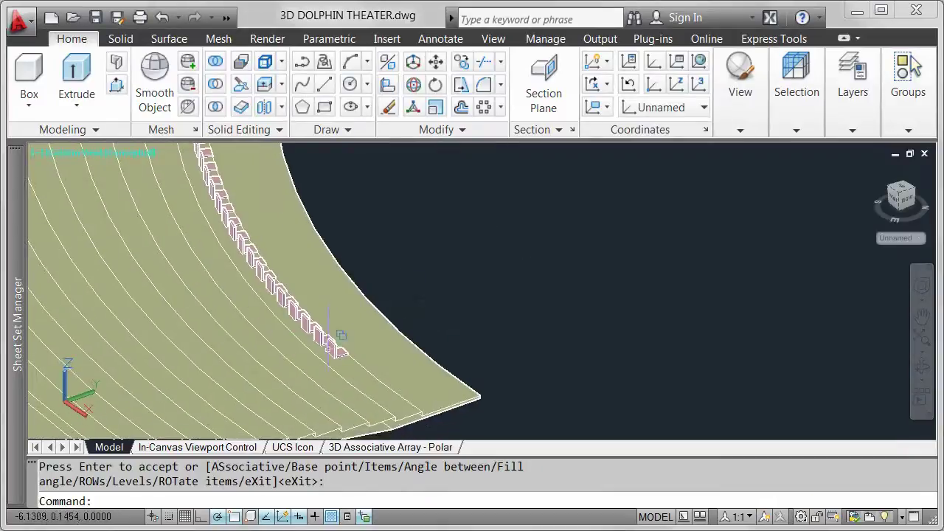
click(342, 334)
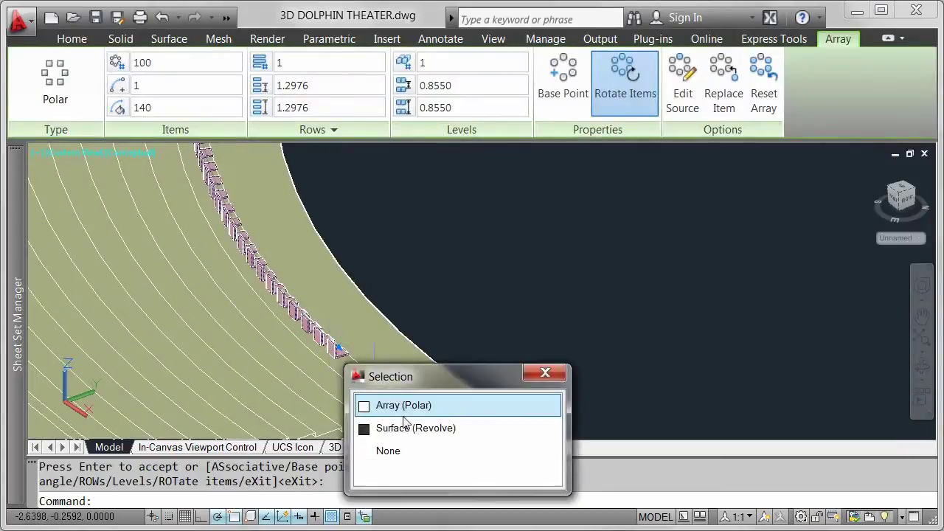
click(408, 415)
mouse_move(339, 351)
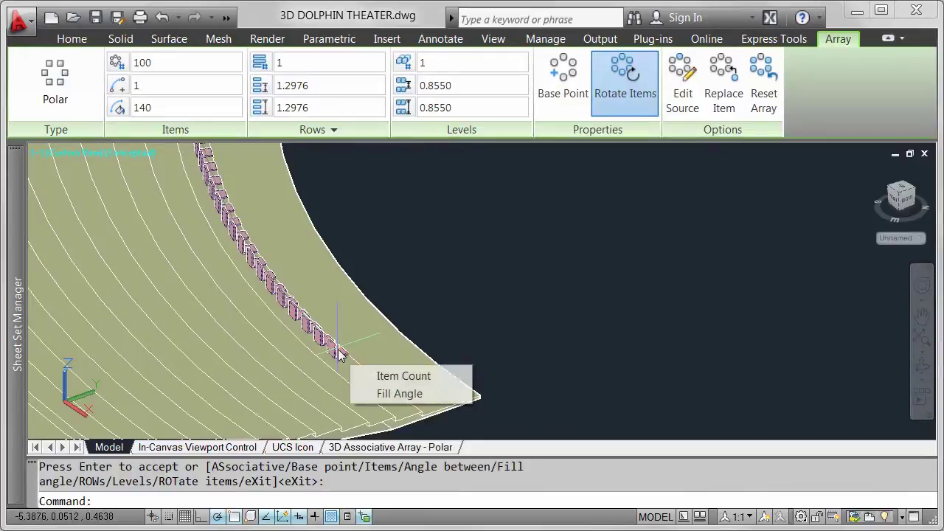
click(398, 376)
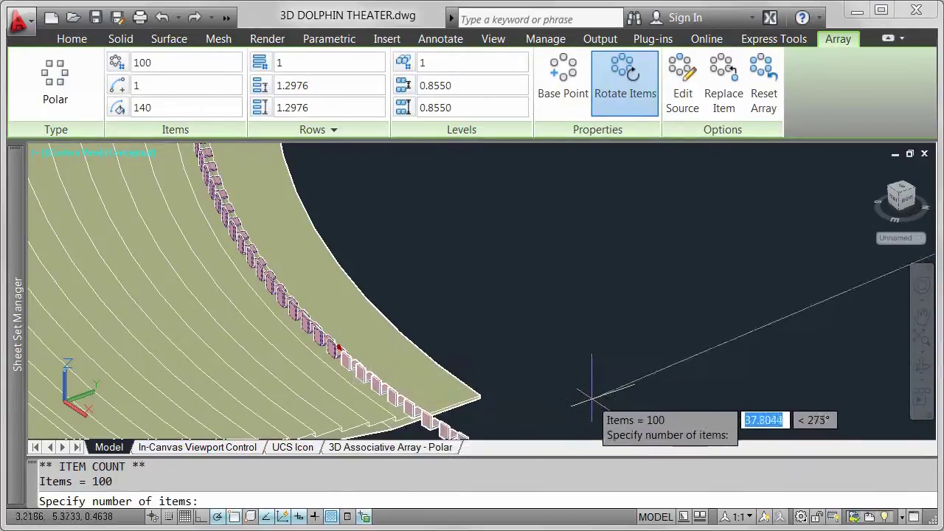
click(379, 201)
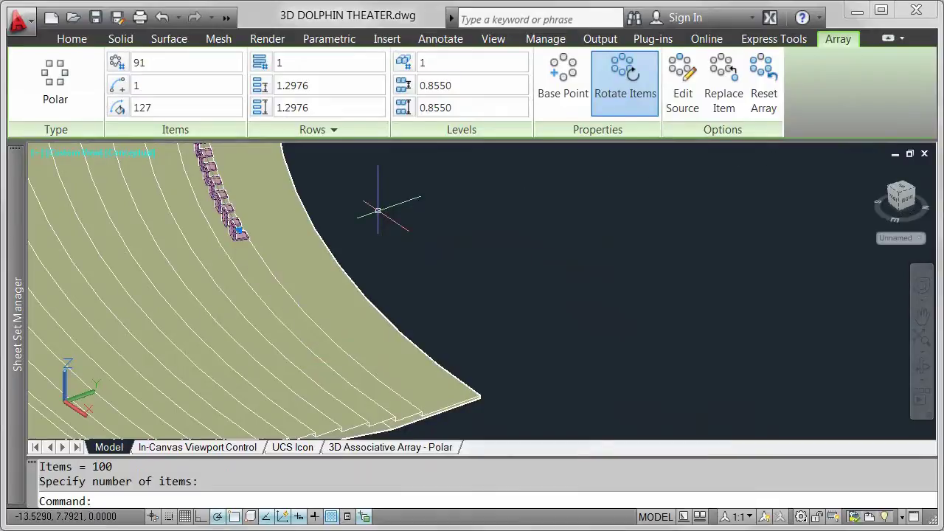
Stretch the seat array's fill angle to about 143° using the grip on its last seat.
mouse_move(238, 231)
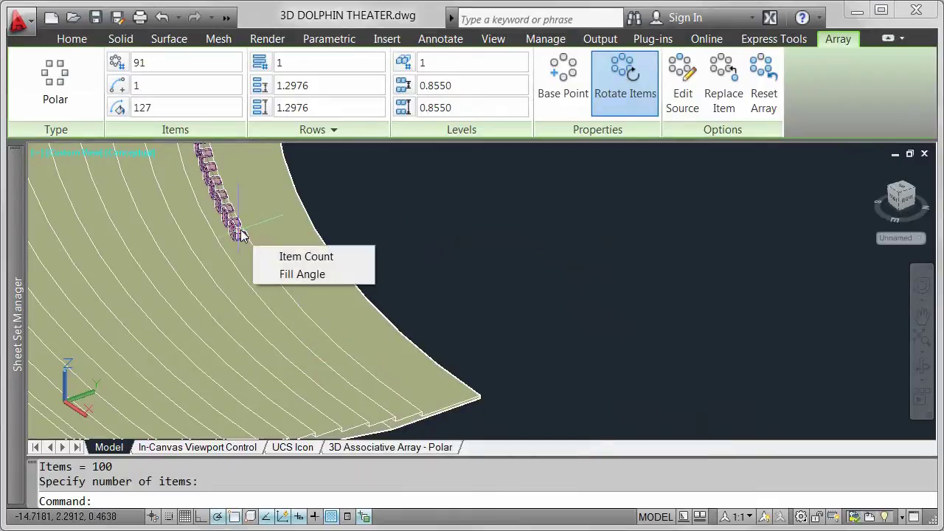
click(298, 275)
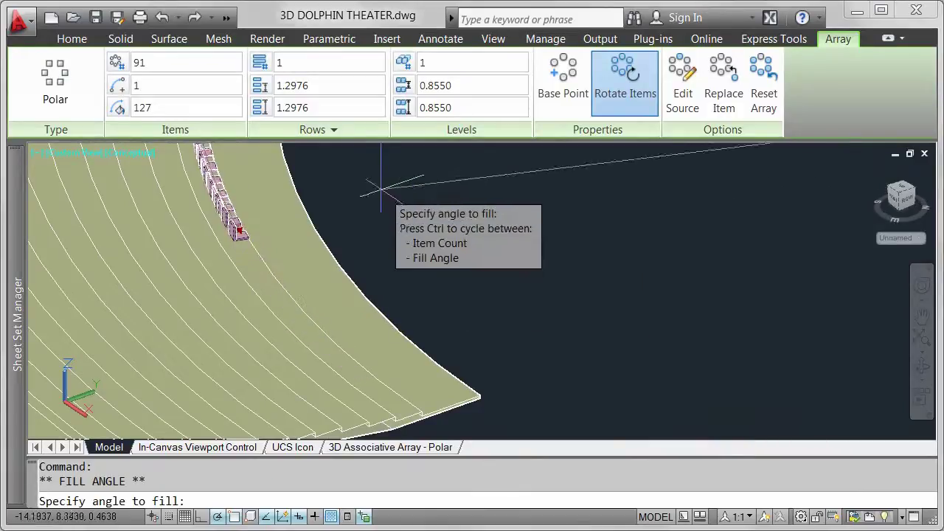
click(506, 333)
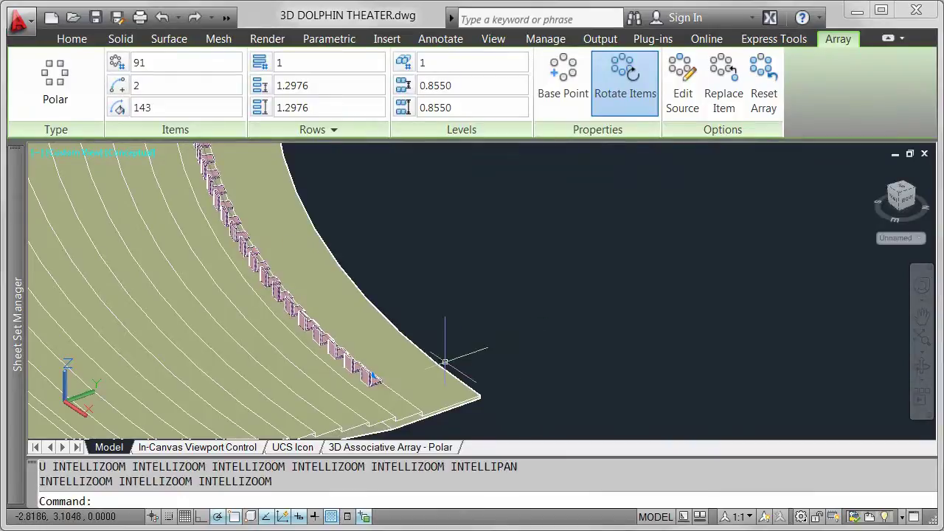
Reduce the angle between the seats to about 1° using the grip on the second seat of the array.
scroll(444, 361, down, 5)
scroll(467, 351, up, 5)
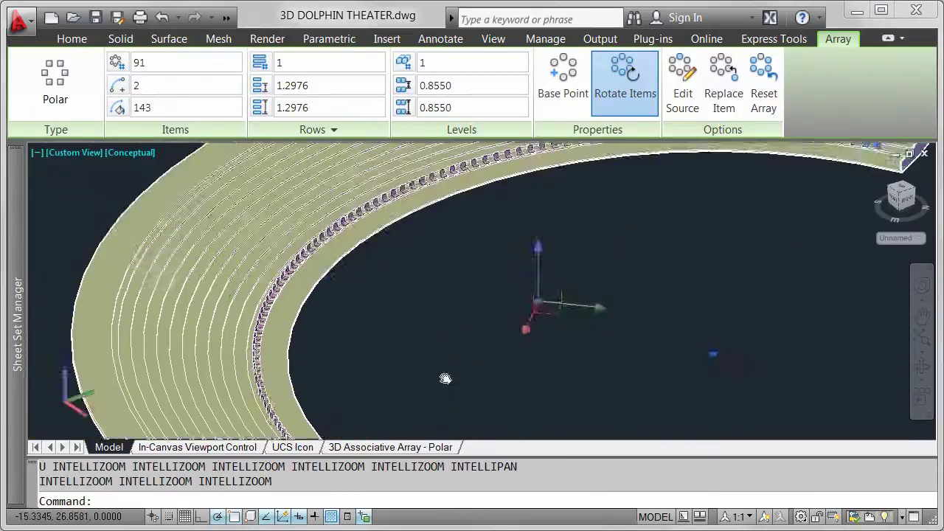
scroll(558, 257, up, 3)
click(641, 273)
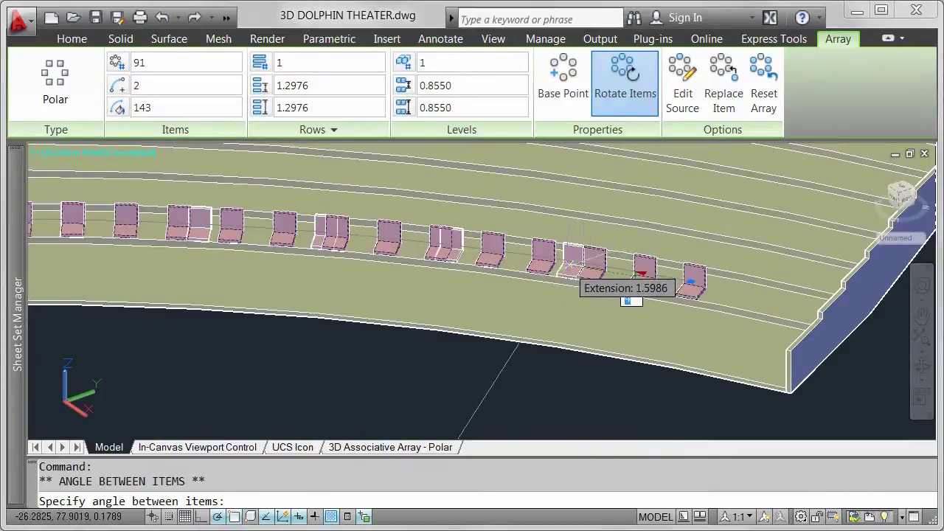
click(587, 363)
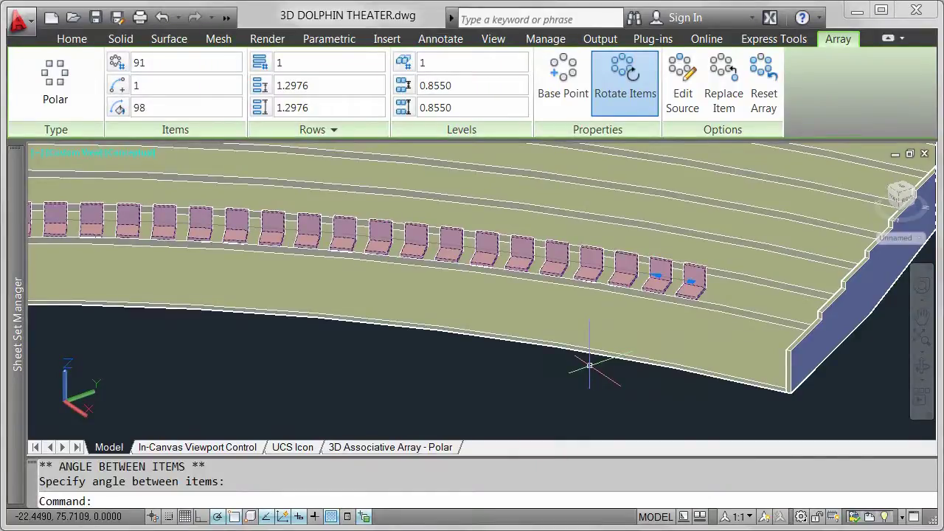
Turn off item rotation for the seat array, check the seats' orientation along the row, and turn rotation back on.
click(646, 87)
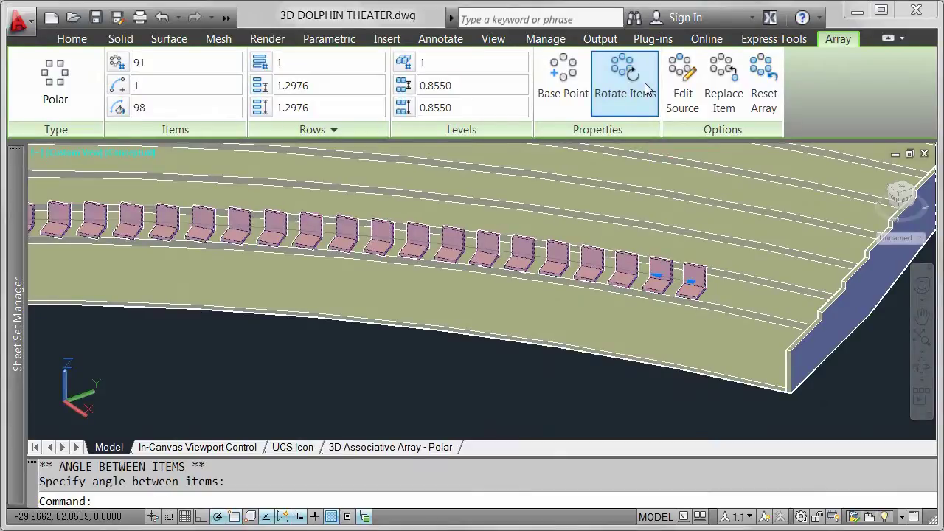
scroll(463, 264, down, 4)
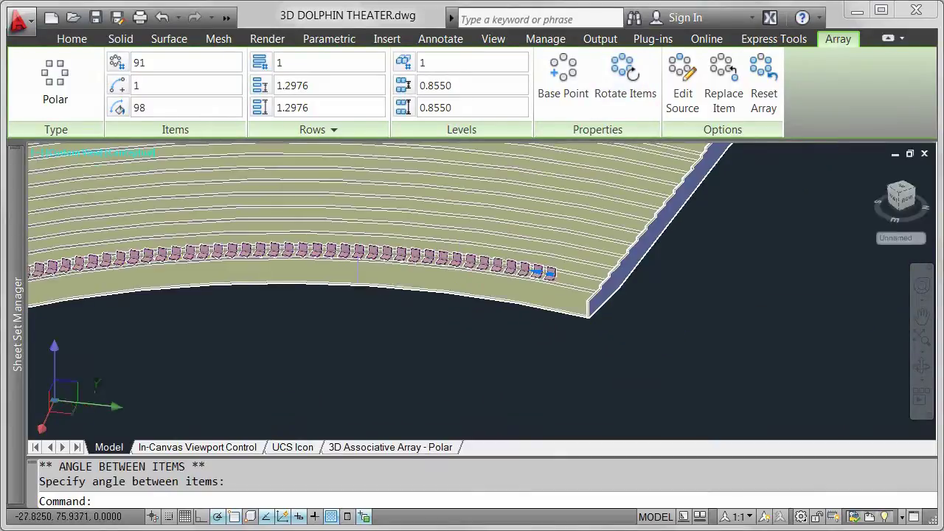
middle_drag(305, 295, 621, 267)
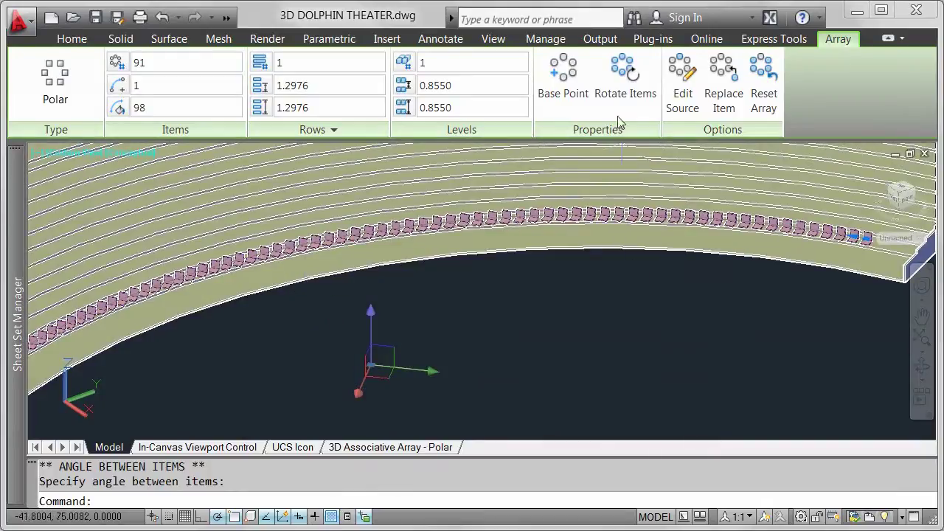
click(622, 85)
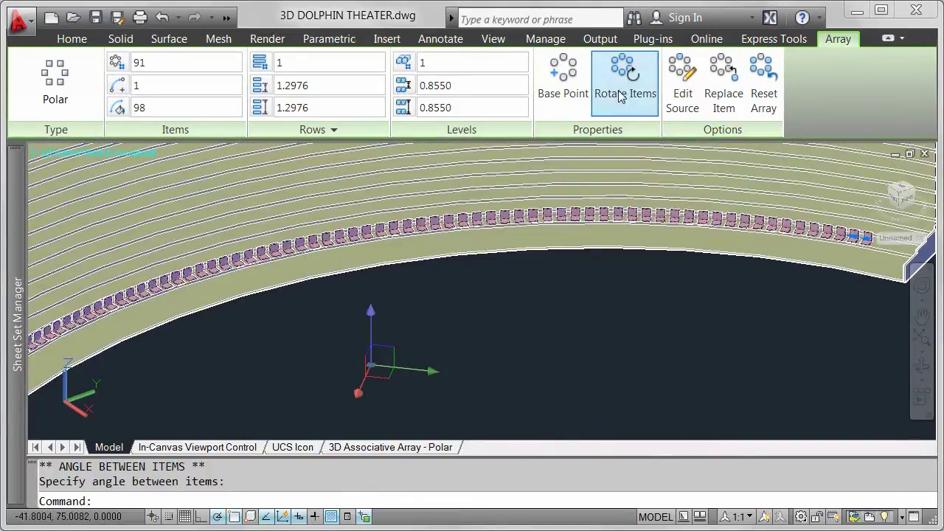
Redefine the array's base point at the midpoint of the first seat's lower front edge.
click(565, 85)
scroll(667, 237, up, 5)
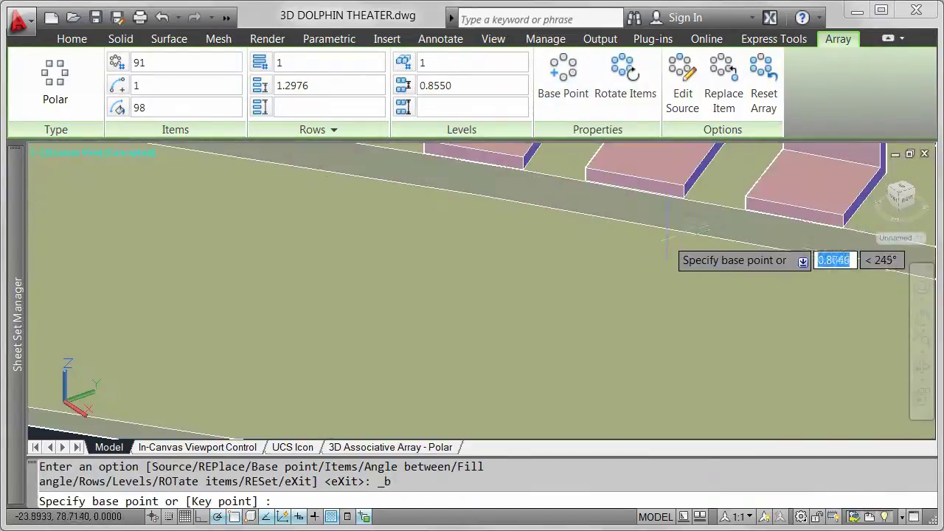
shift+right_click(677, 304)
click(726, 65)
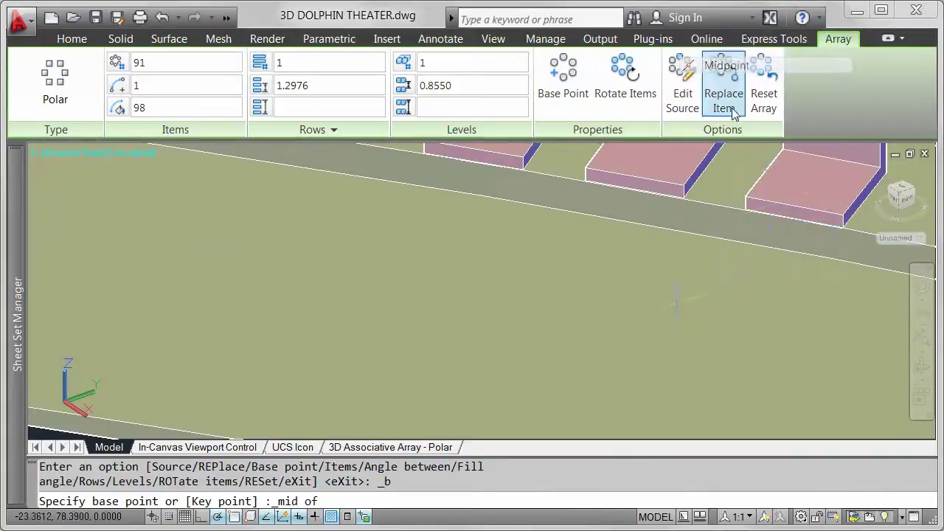
click(783, 221)
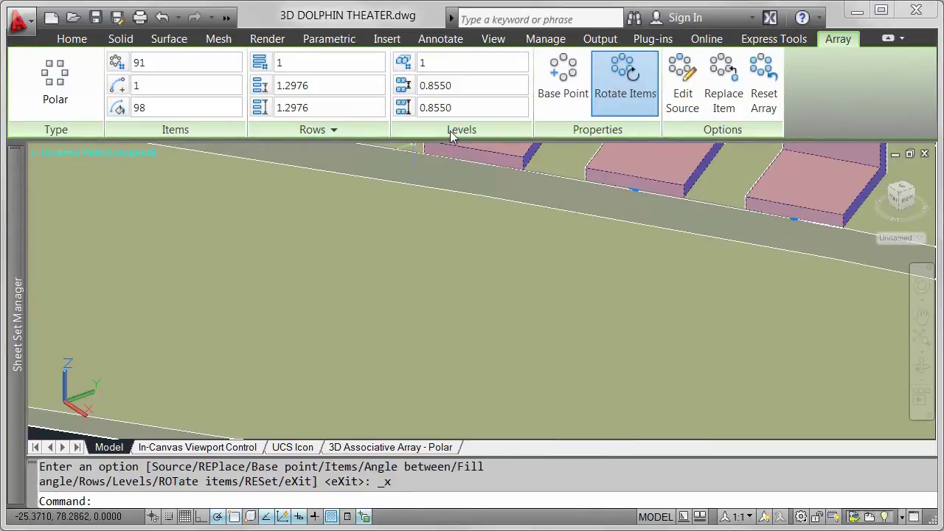
Set the seat array to 6 items with a fill angle of 10°.
click(158, 67)
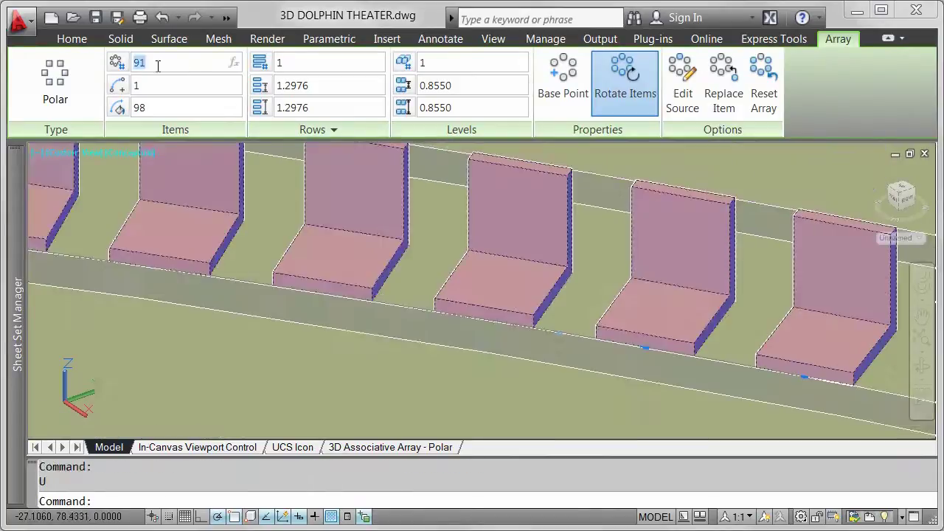
key(Return)
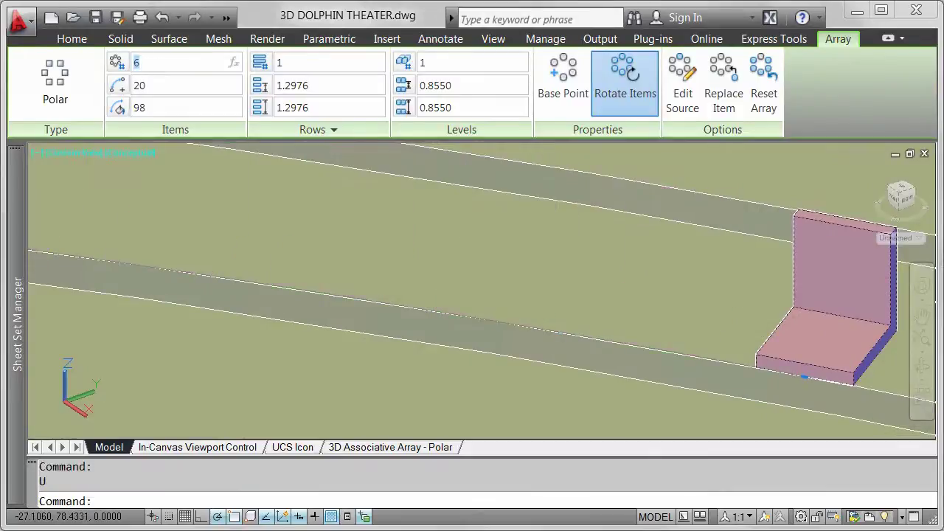
click(149, 109)
text(10)
key(Return)
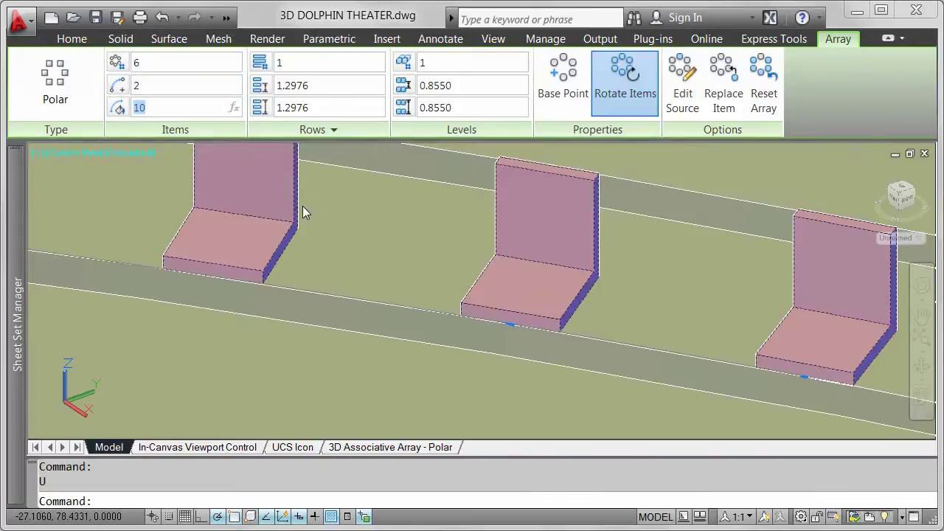
Set the seat array to 11 rows.
scroll(303, 206, down, 5)
middle_drag(233, 174, 334, 230)
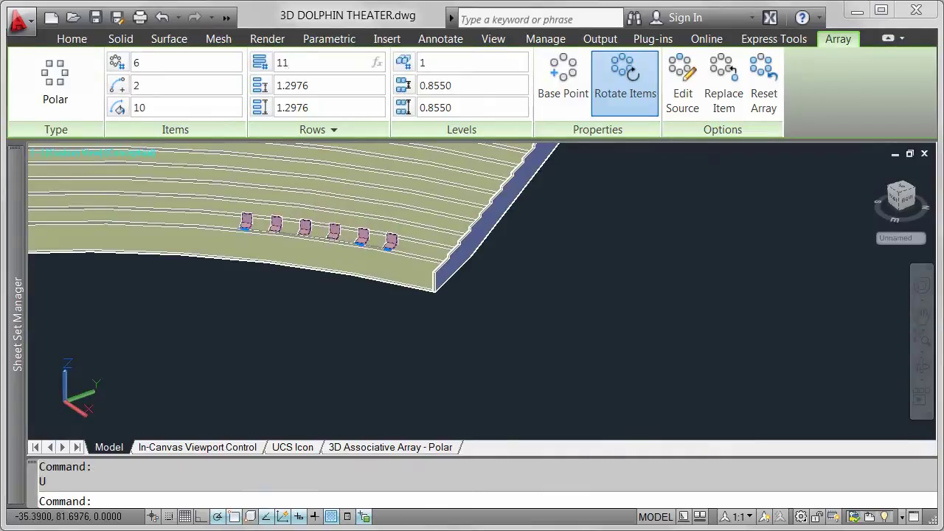
Try 6 levels for the seat array, check the stacked seats, and return it to 1 level.
click(433, 63)
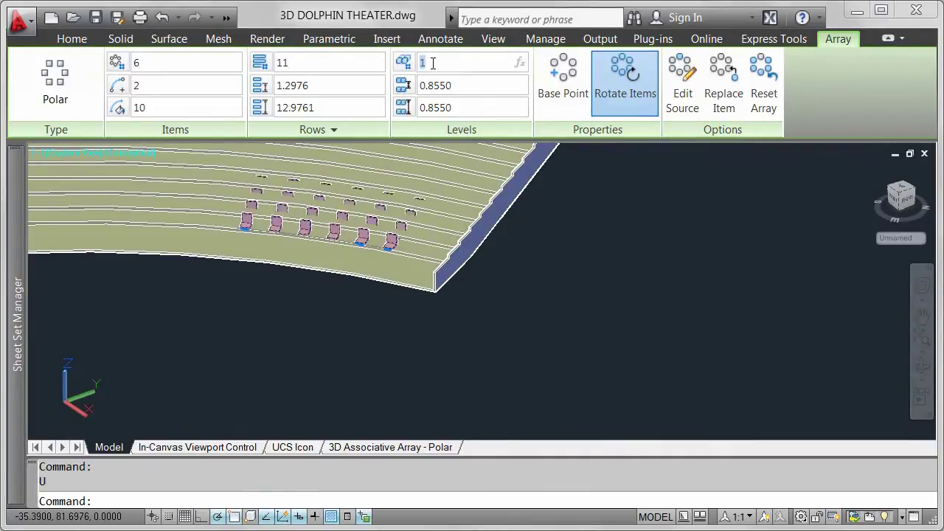
key(Return)
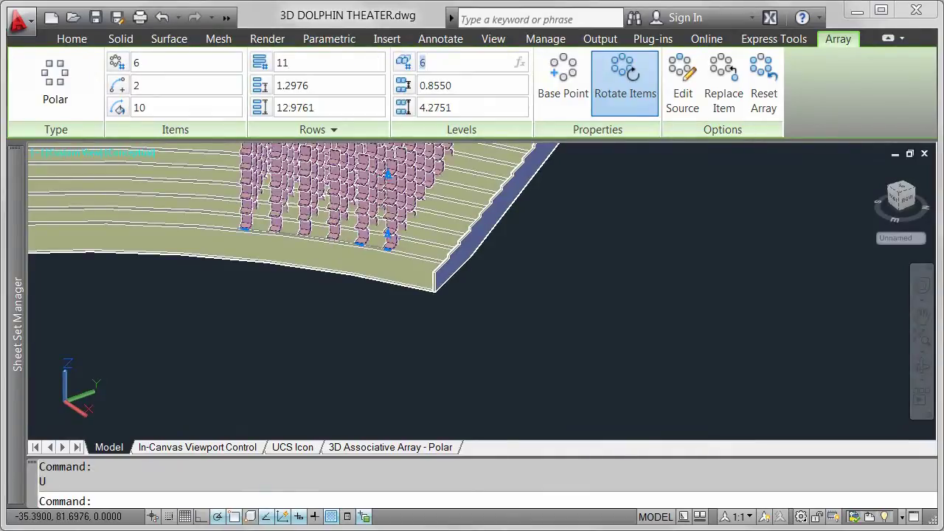
shift+middle_drag(473, 257, 471, 221)
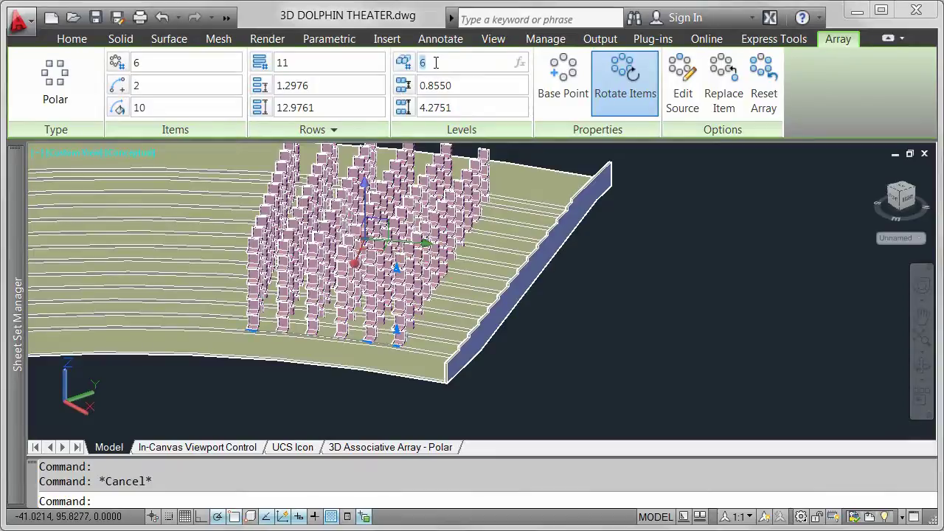
text(1)
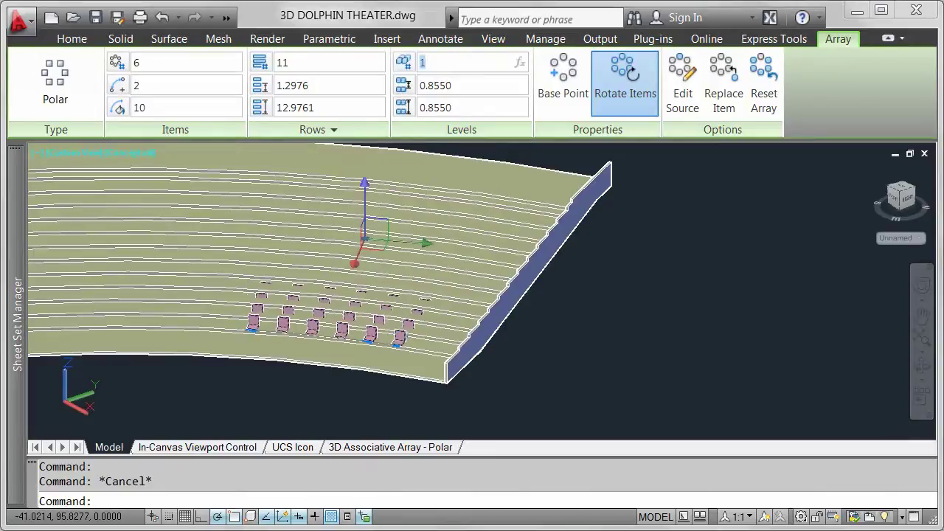
Set the incrementing elevation between the seat rows to 0.18.
click(343, 129)
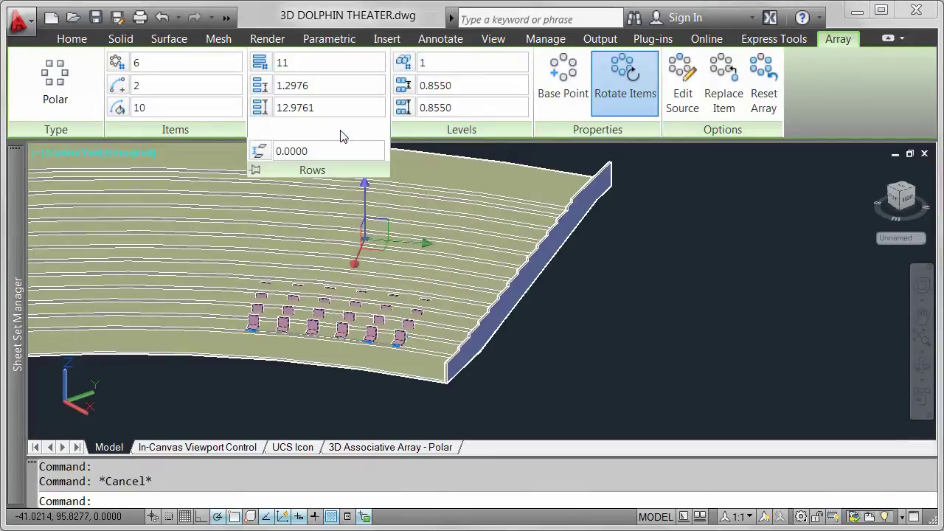
click(282, 151)
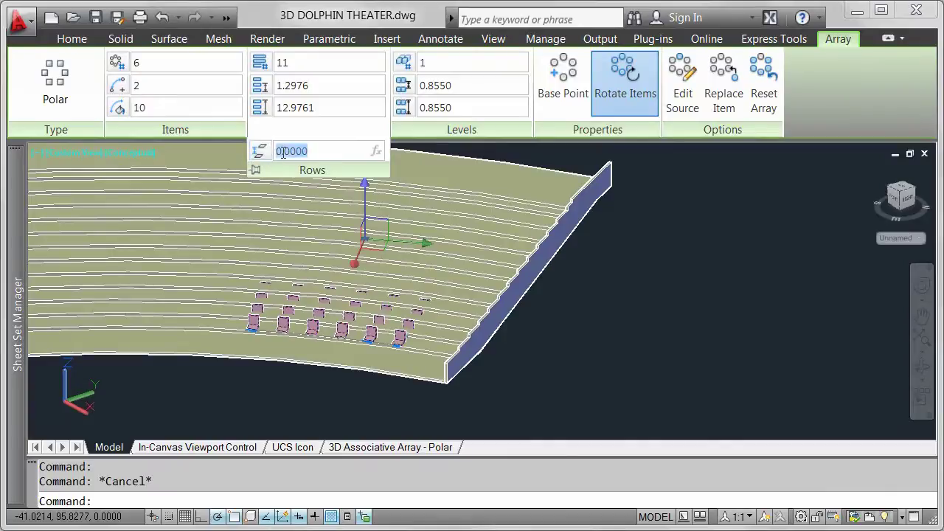
text(.18)
key(Return)
Reduce the seat array's row spacing to 1.22 by snapping the second row's grip perpendicular to the front edge of its step.
scroll(428, 302, up, 5)
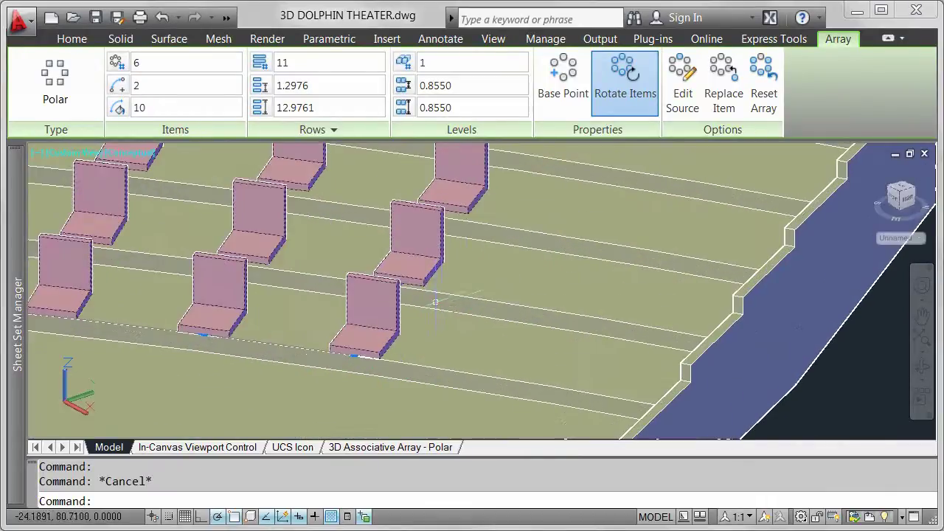
shift+middle_drag(438, 310, 400, 314)
click(146, 291)
shift+right_click(124, 302)
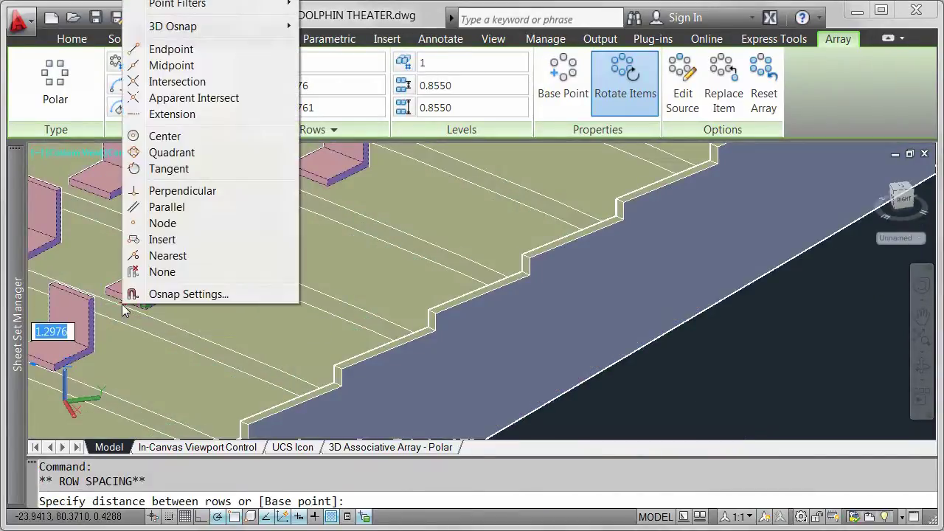
click(192, 190)
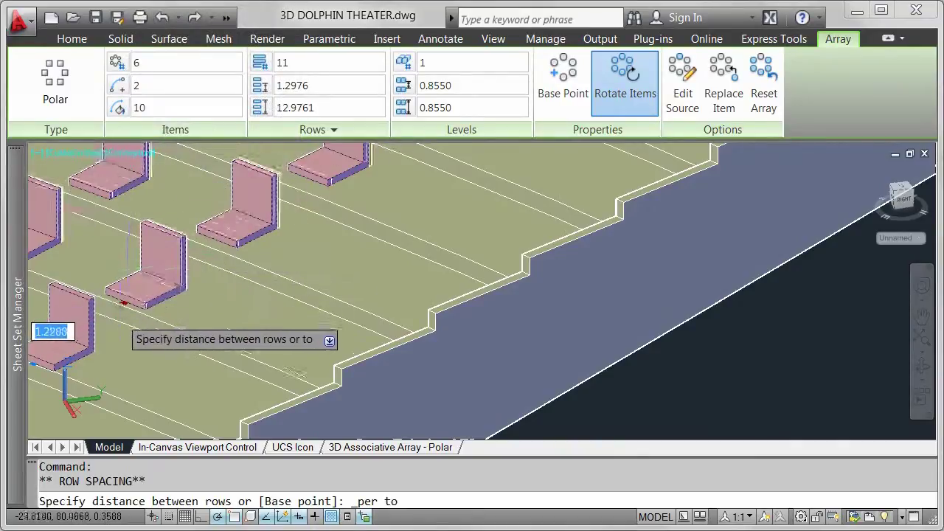
click(118, 319)
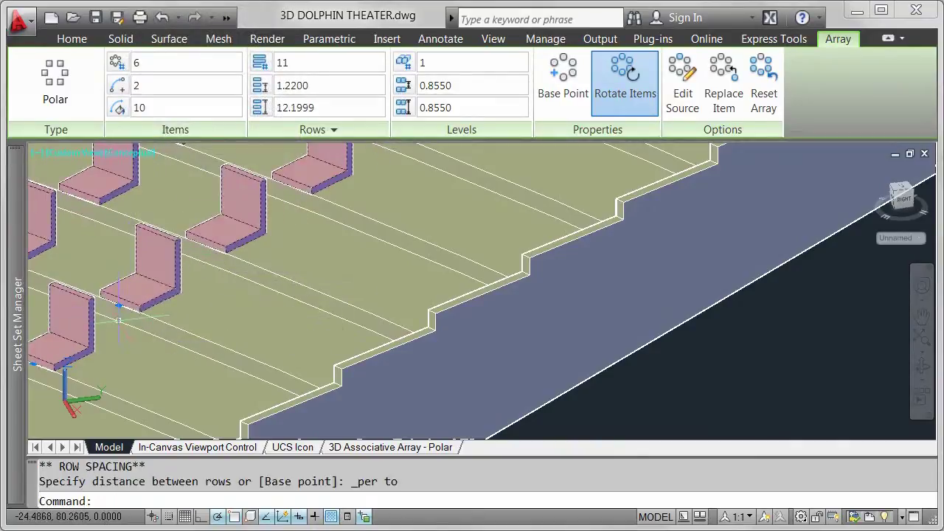
scroll(118, 320, up, 1)
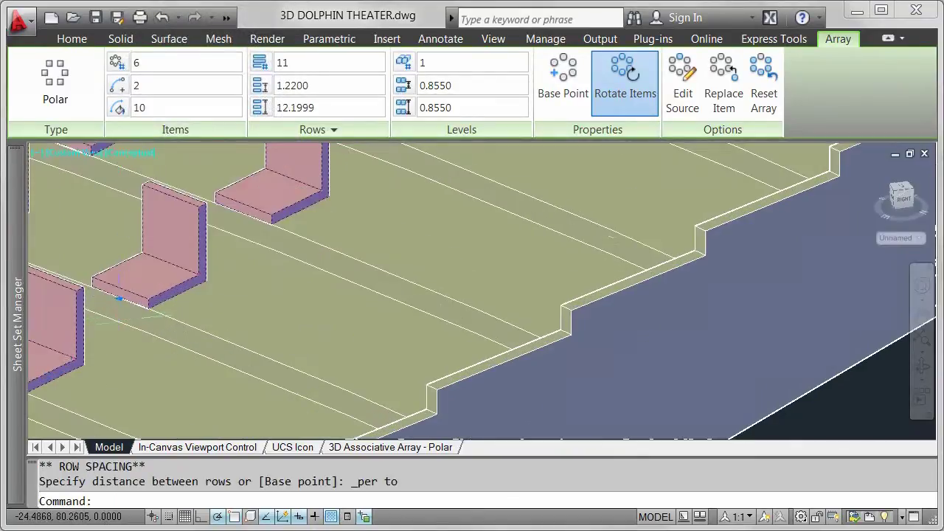
key(Escape)
Extend the seat array around the whole grandstand with 140 items and a fill angle of 140°.
scroll(159, 336, down, 4)
middle_drag(218, 348, 597, 410)
scroll(596, 410, down, 3)
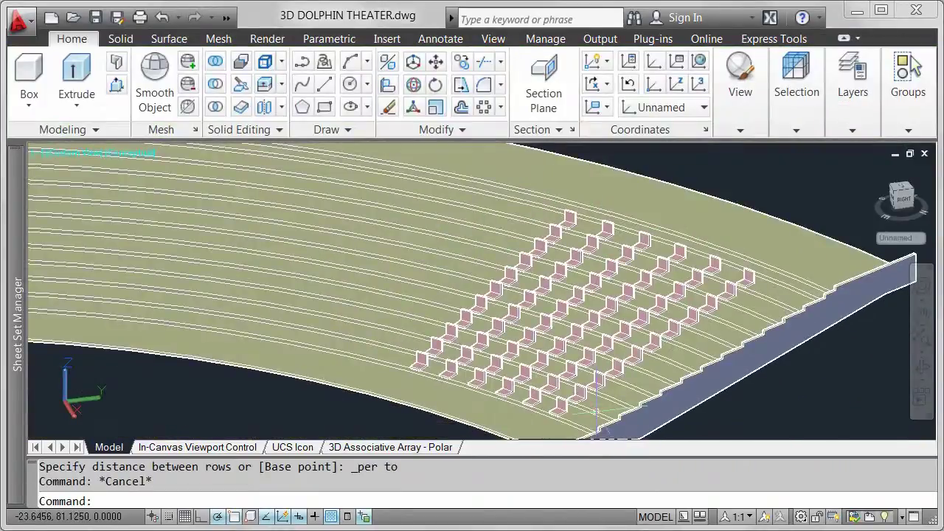
scroll(597, 409, down, 2)
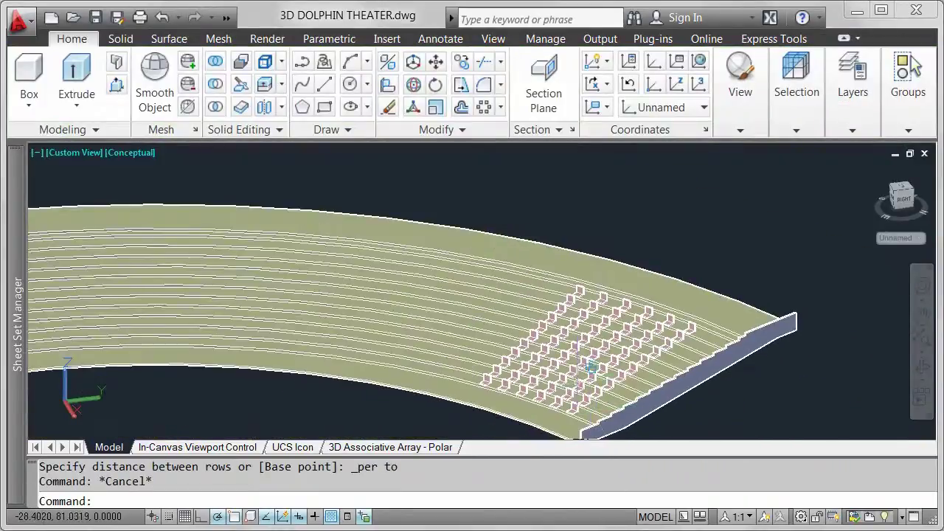
click(590, 408)
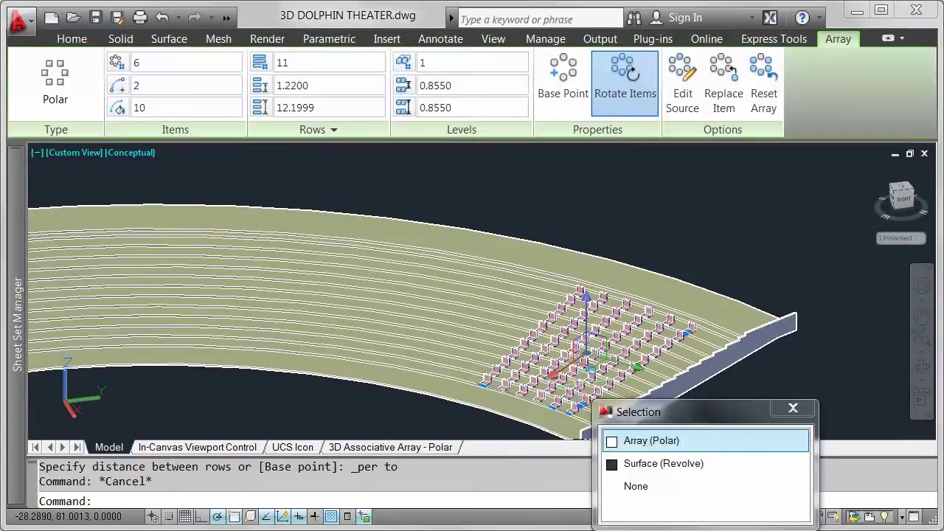
click(180, 62)
text(140)
key(Return)
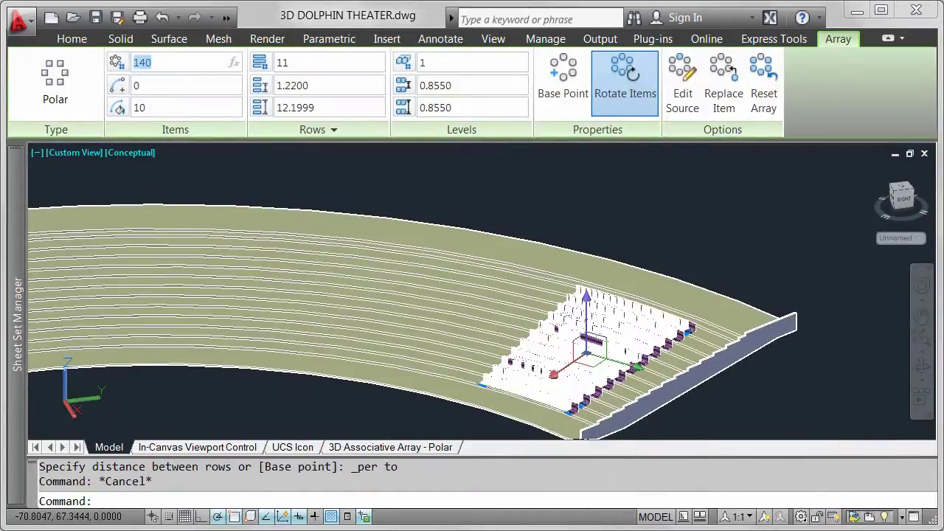
click(185, 107)
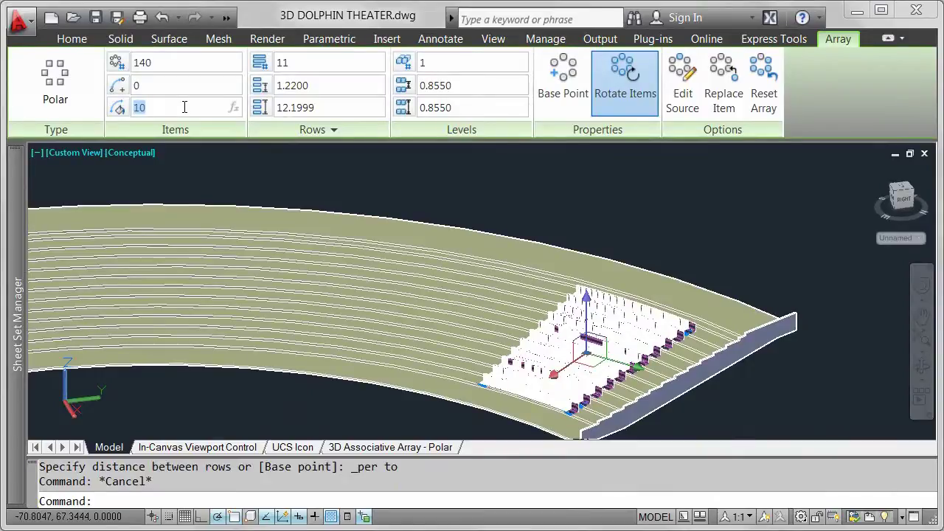
key(Return)
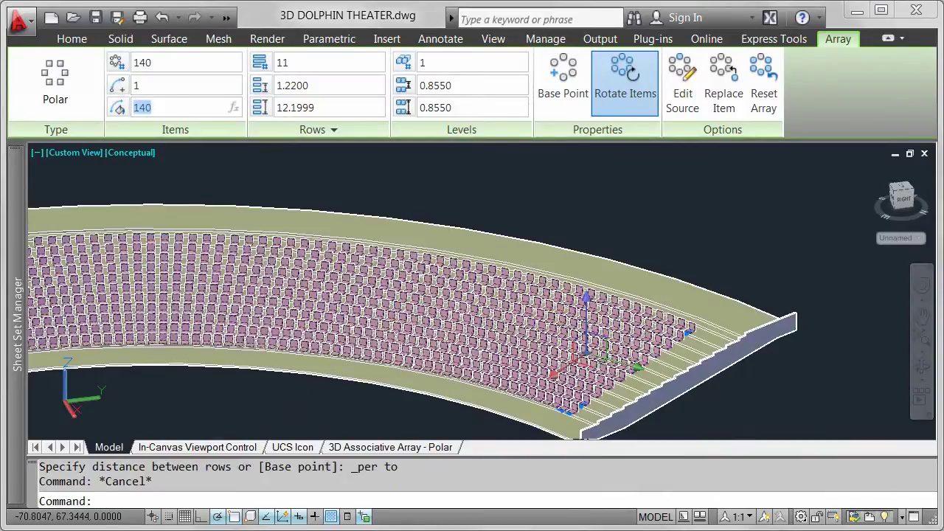
shift+middle_drag(405, 297, 371, 295)
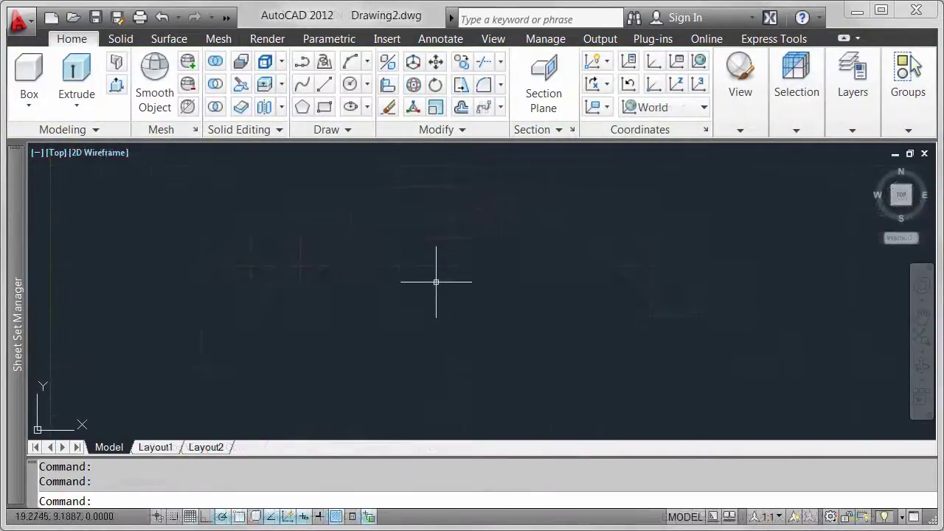
Open the sheet "08 - 3D Associative Array - Path" and open the external reference of the tank's spiral ramp as its own drawing.
mouse_move(22, 283)
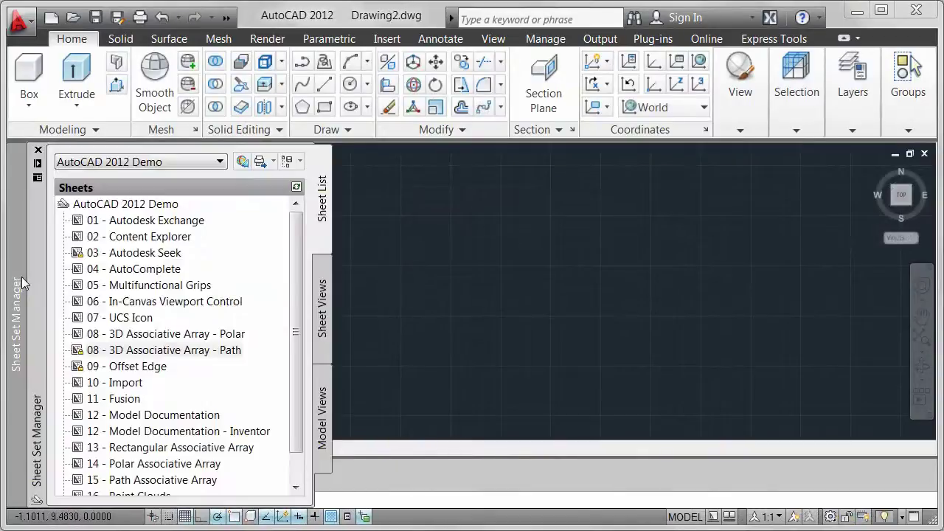
double_click(163, 356)
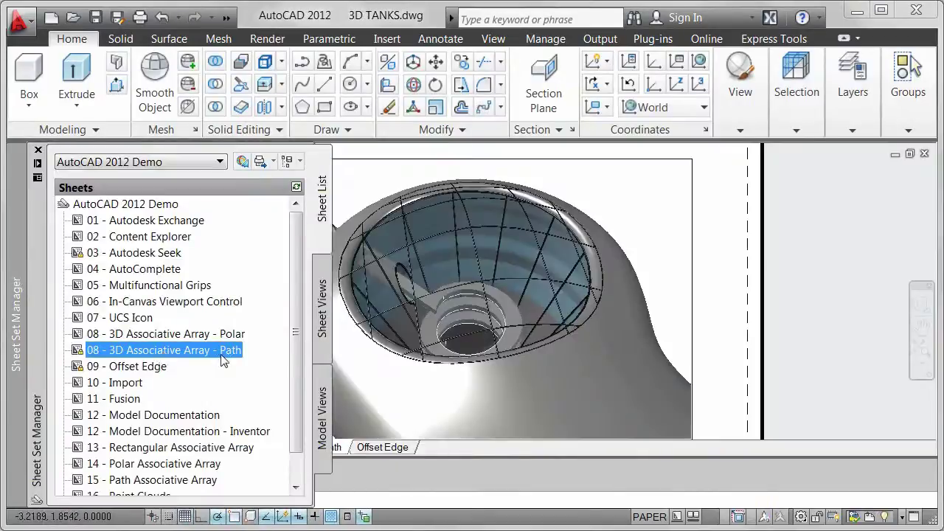
double_click(449, 307)
click(450, 307)
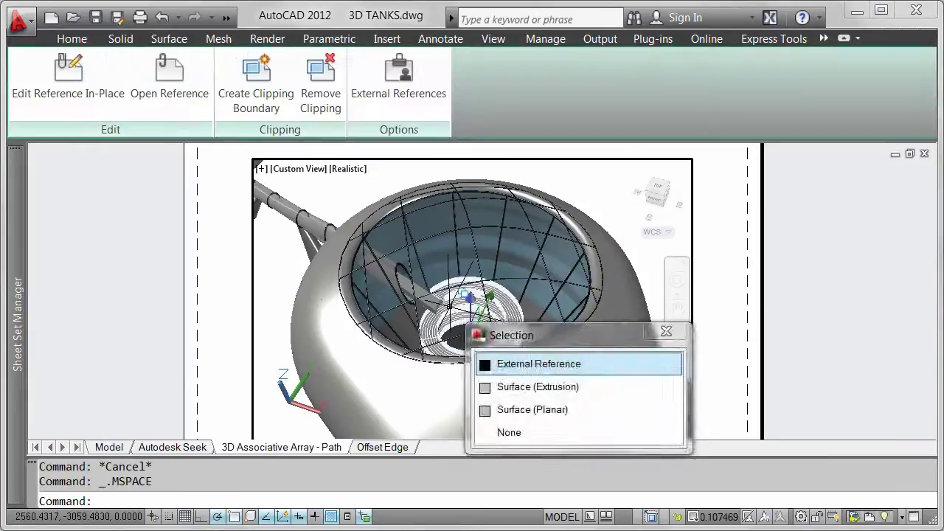
right_click(494, 368)
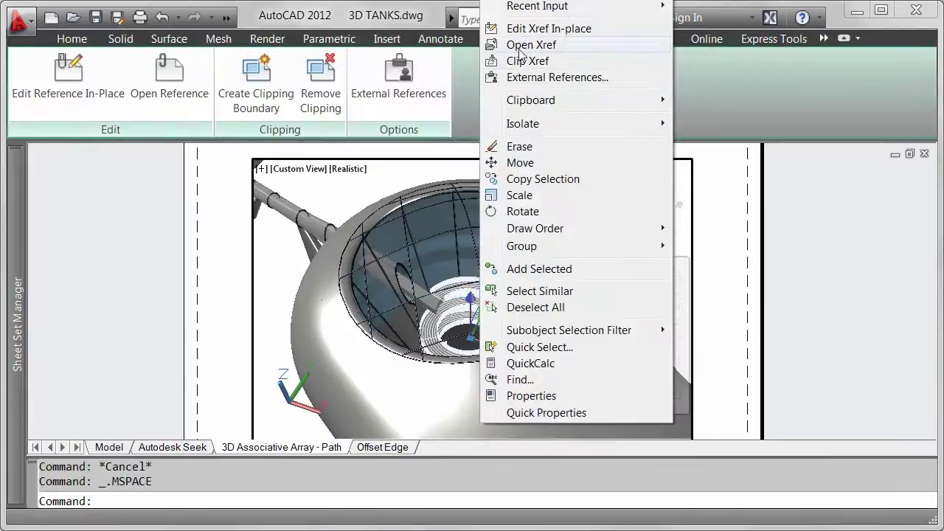
click(518, 44)
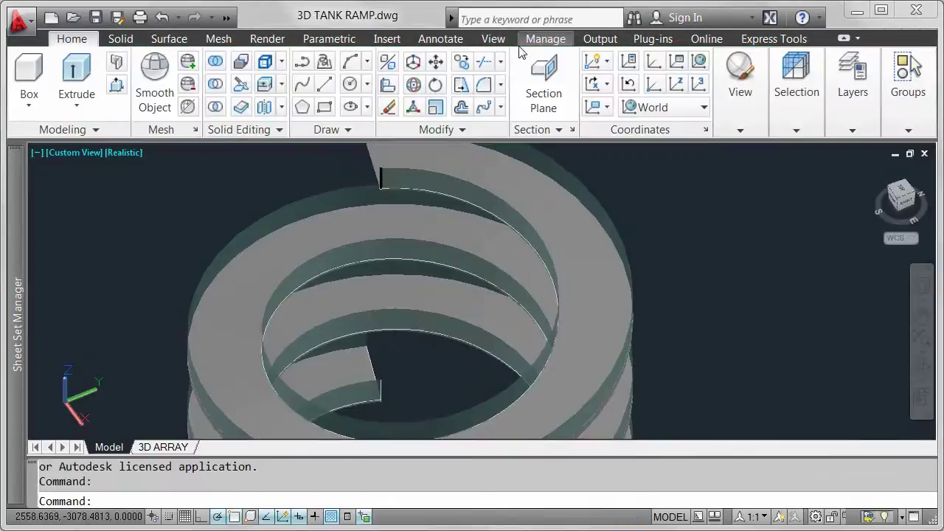
Create a path array of the railing post along the ramp's inner helix with 30 items divided evenly.
click(500, 107)
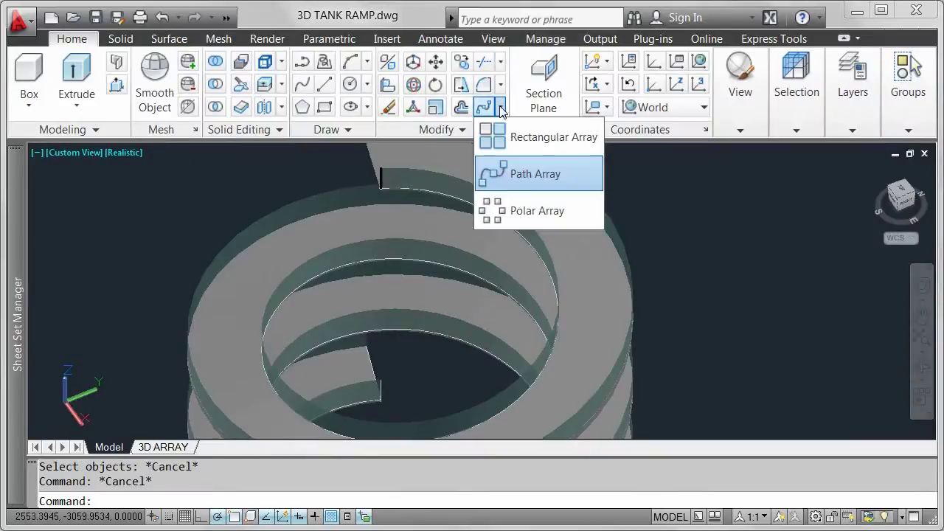
click(506, 170)
click(382, 180)
key(Return)
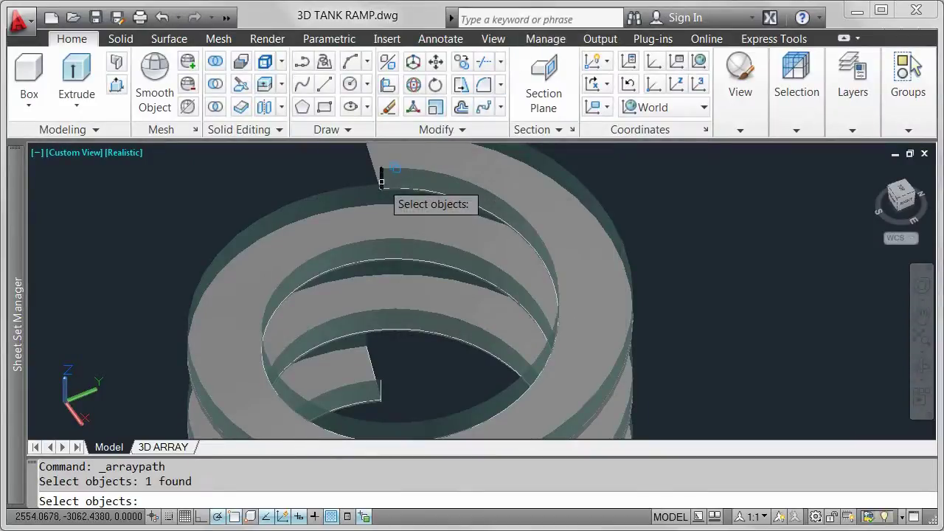
key(Return)
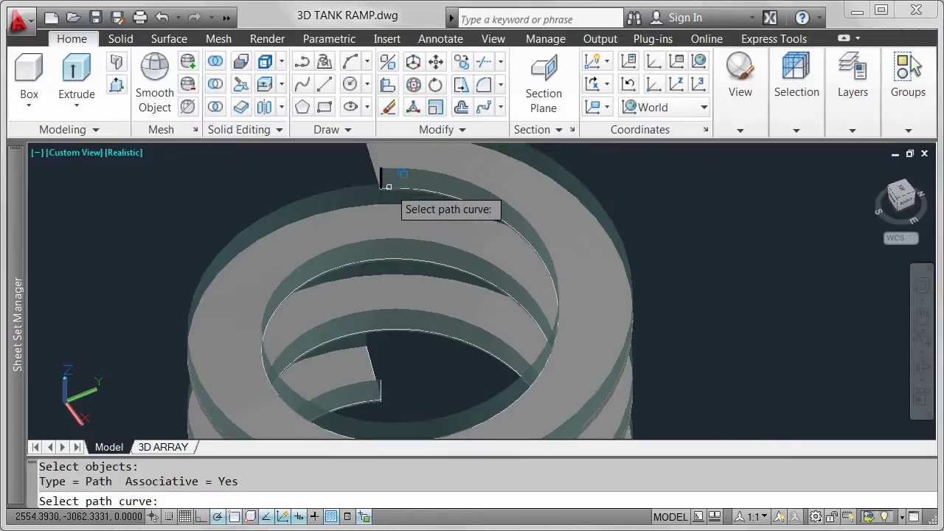
click(384, 182)
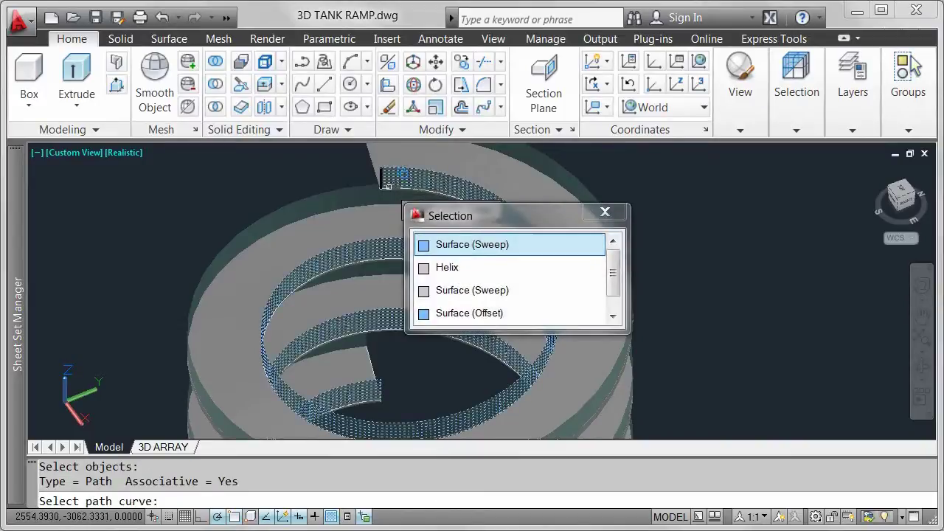
click(446, 267)
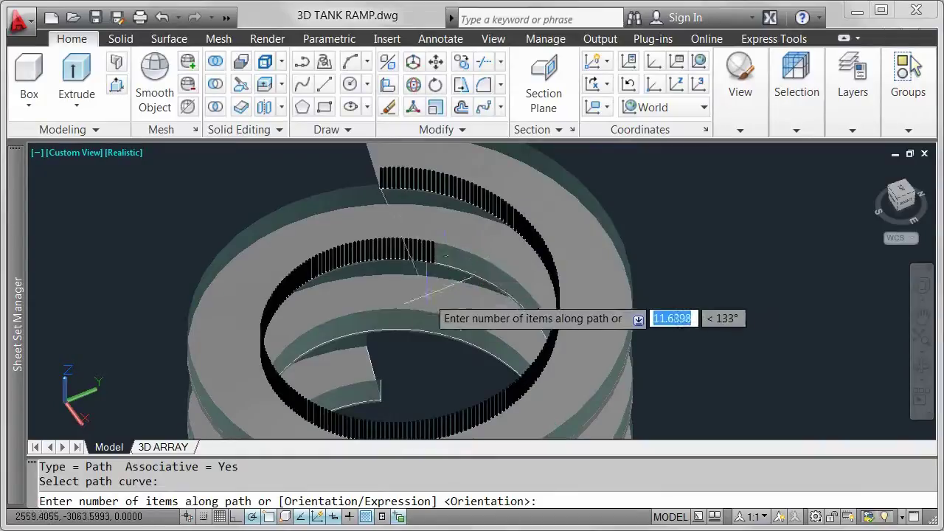
text(30)
key(Return)
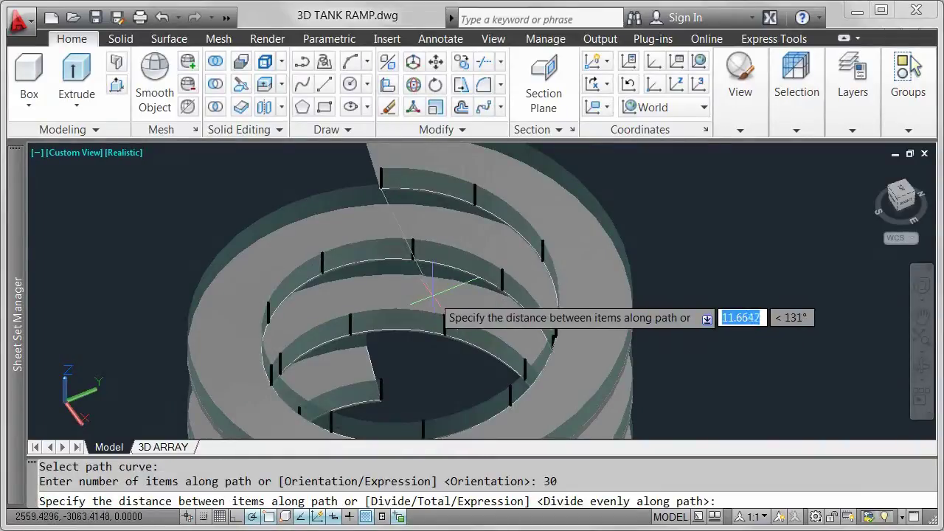
key(Return)
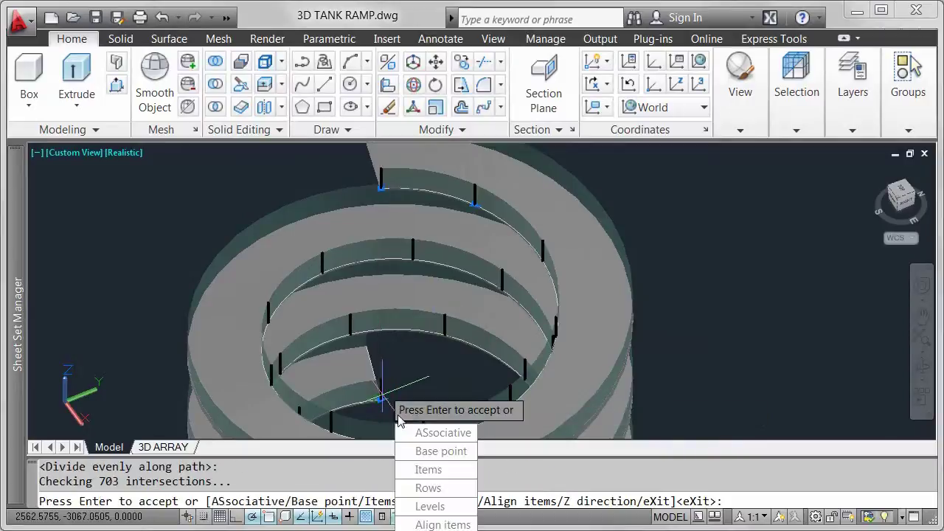
Give the post array 2 rows spaced 2.5 apart with no elevation increment and finish the array.
text(2)
key(Return)
text(2)
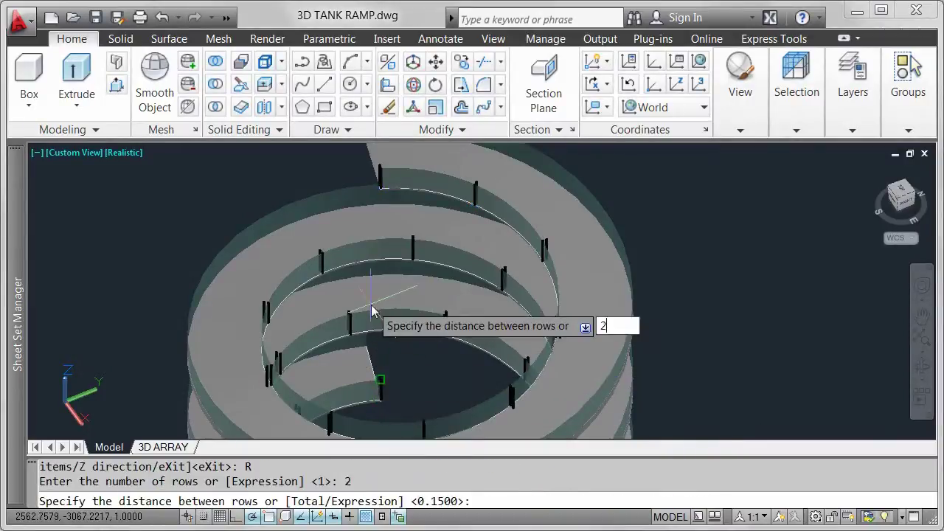
key(Return)
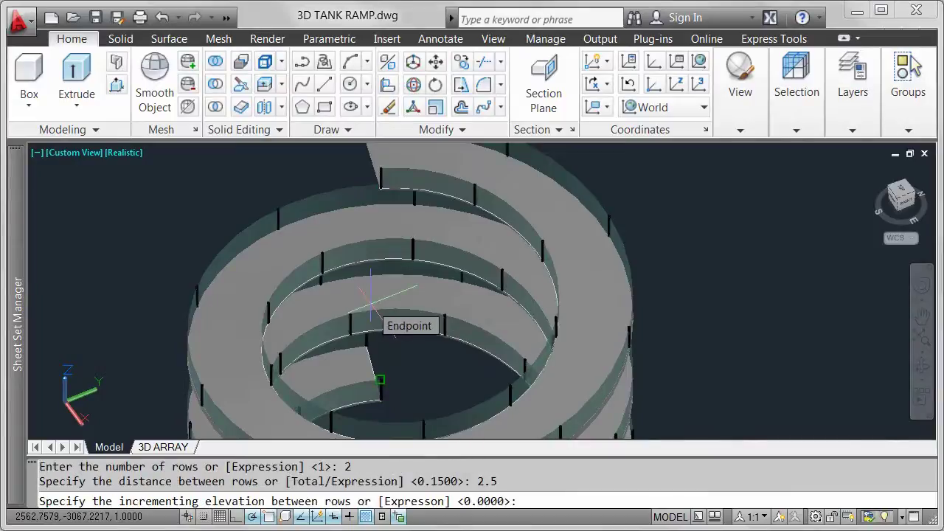
key(Return)
key(Return)
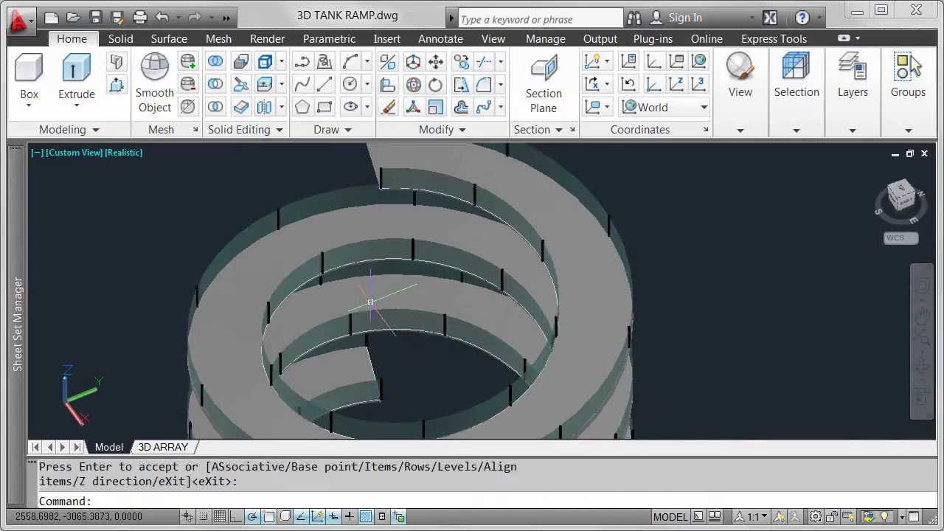
Select the railing post array and try it with Z Direction off, restoring the option after the comparison.
click(413, 238)
click(465, 306)
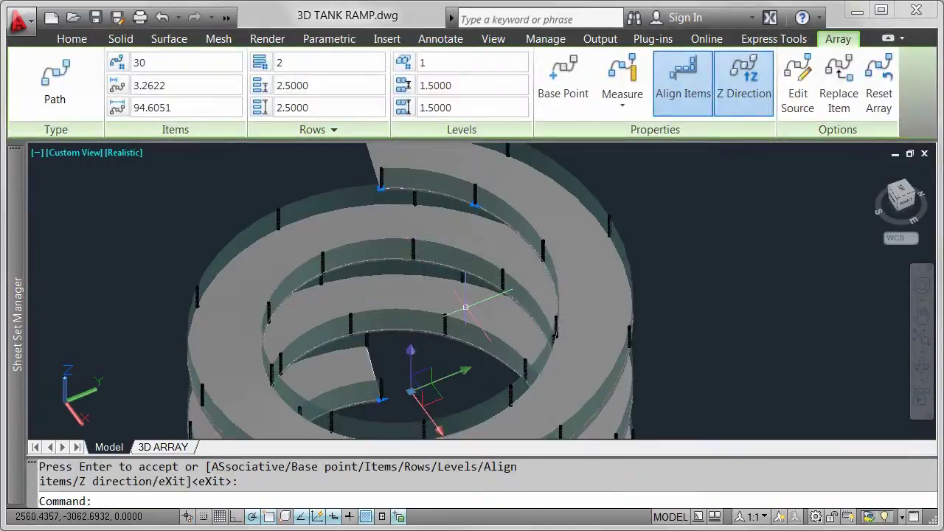
click(753, 99)
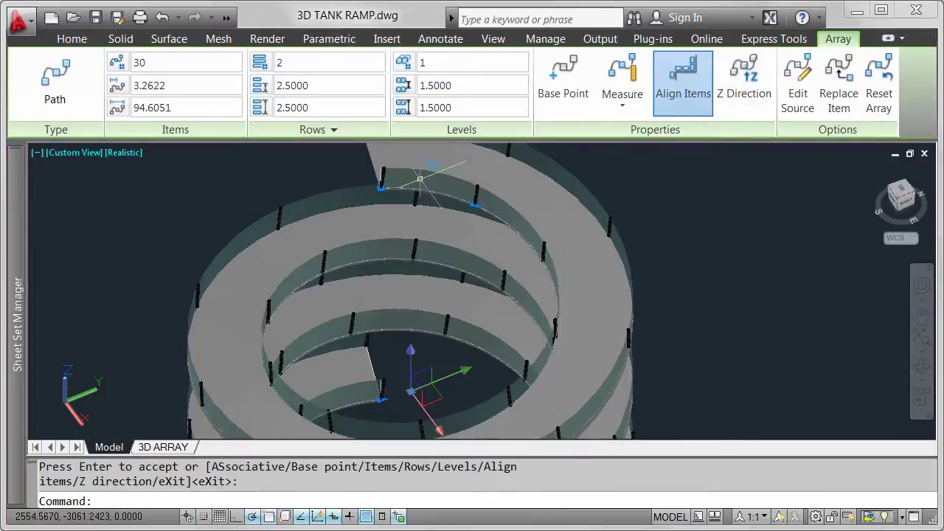
click(743, 94)
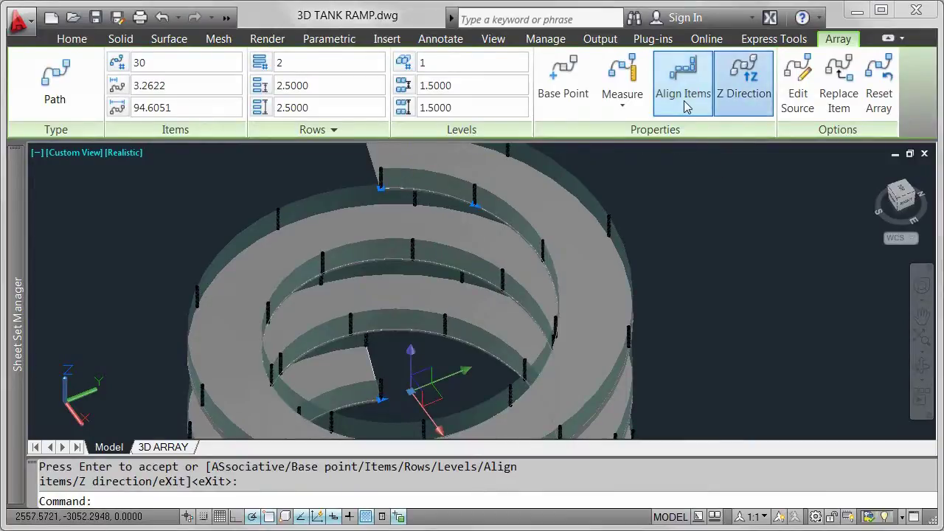
Switch the railing post array to the Divide method, set it to 40 items, and deselect the array.
click(630, 107)
click(634, 132)
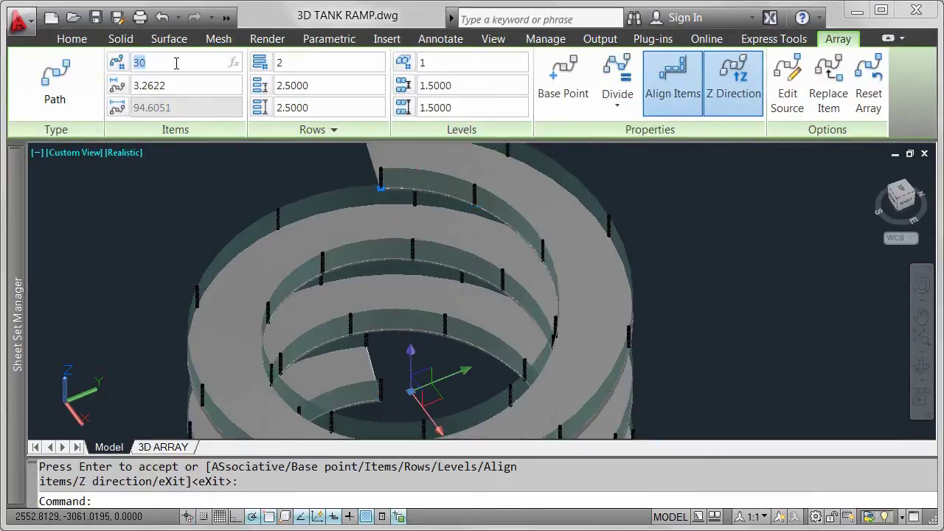
text(40)
key(Return)
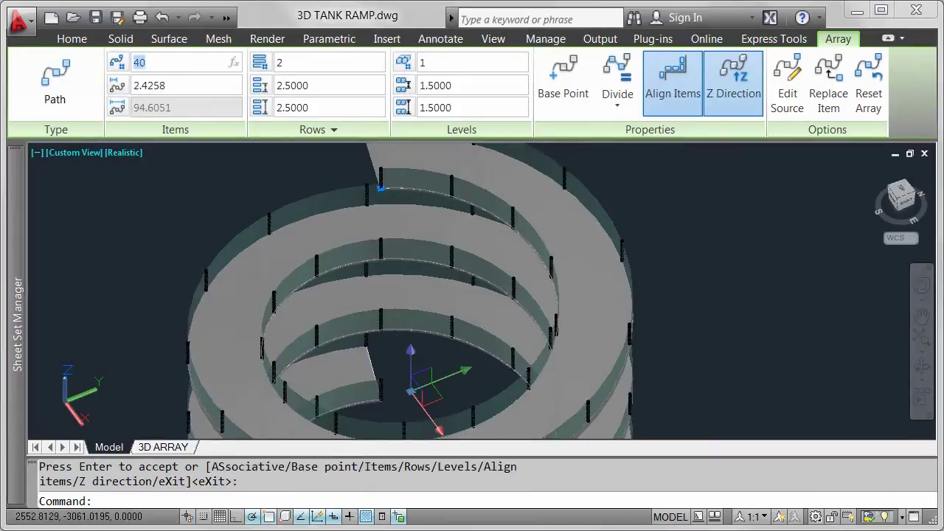
key(Escape)
click(216, 171)
key(Escape)
key(Escape)
Select the ramp's inner helix and set its number of turns to 5 in its properties.
scroll(216, 171, down, 2)
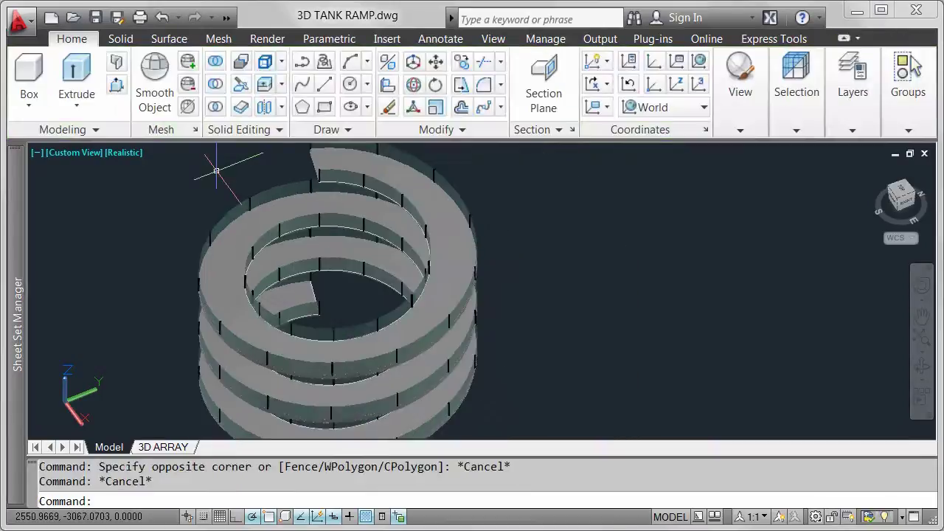
click(331, 182)
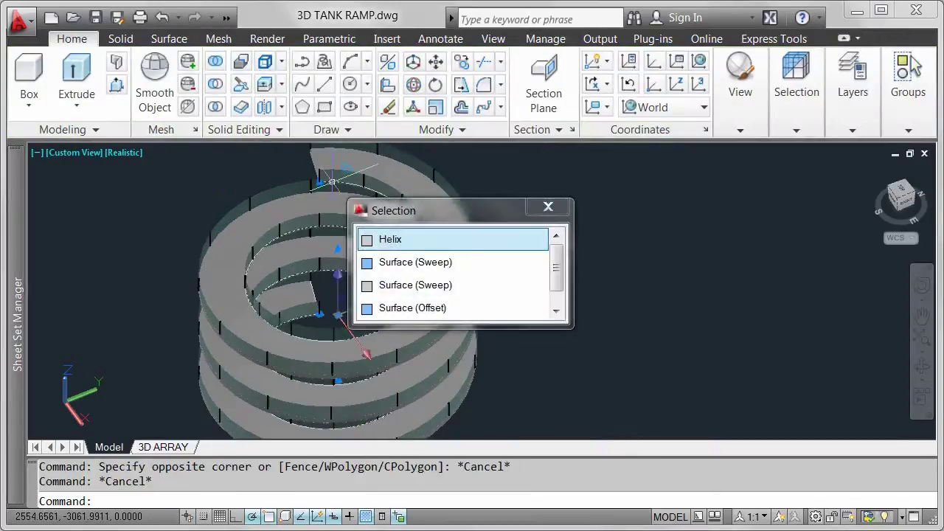
click(390, 239)
right_click(380, 221)
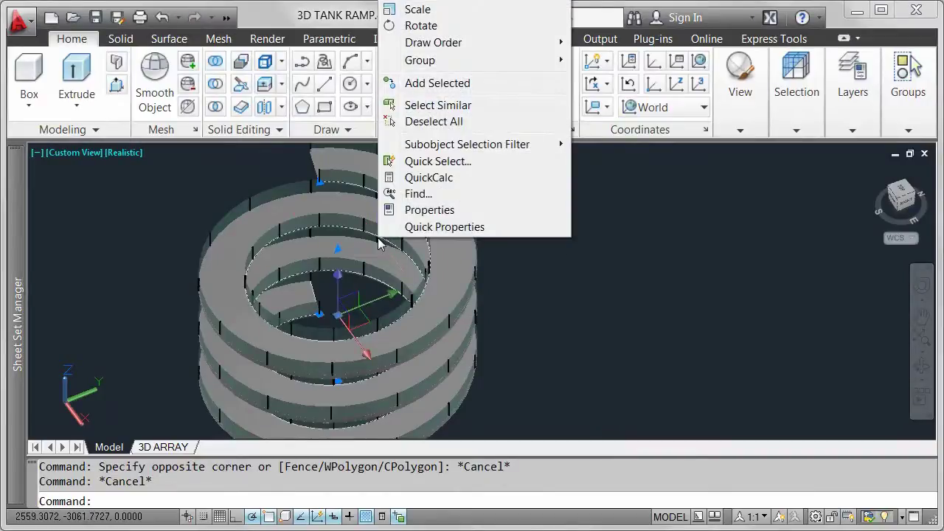
click(432, 208)
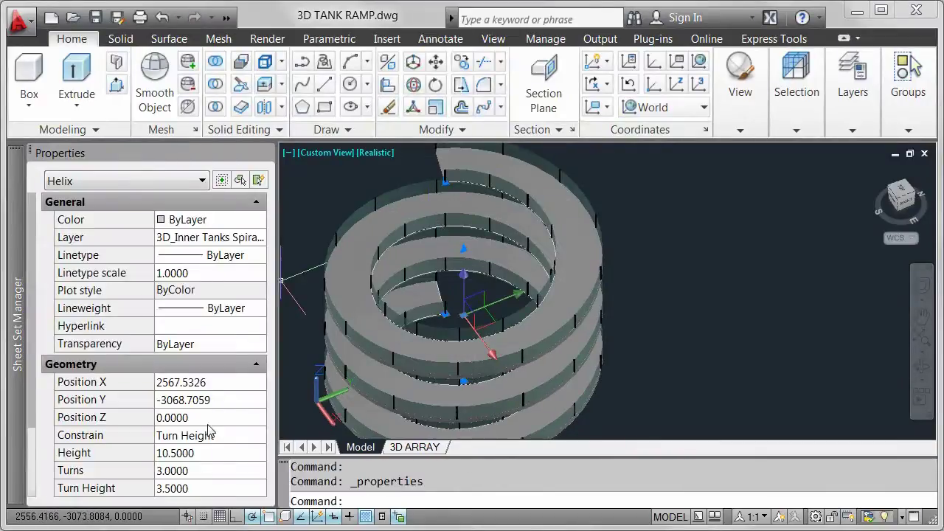
click(206, 471)
text(5)
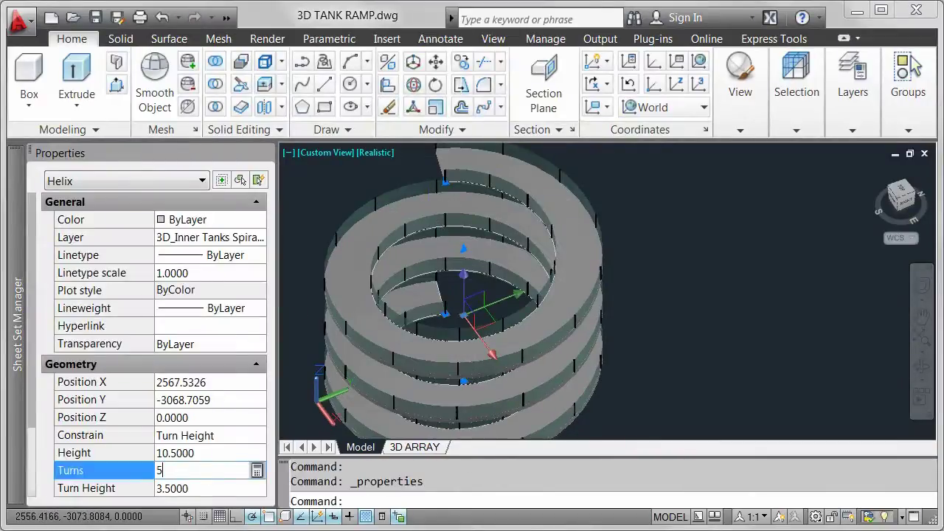
key(Tab)
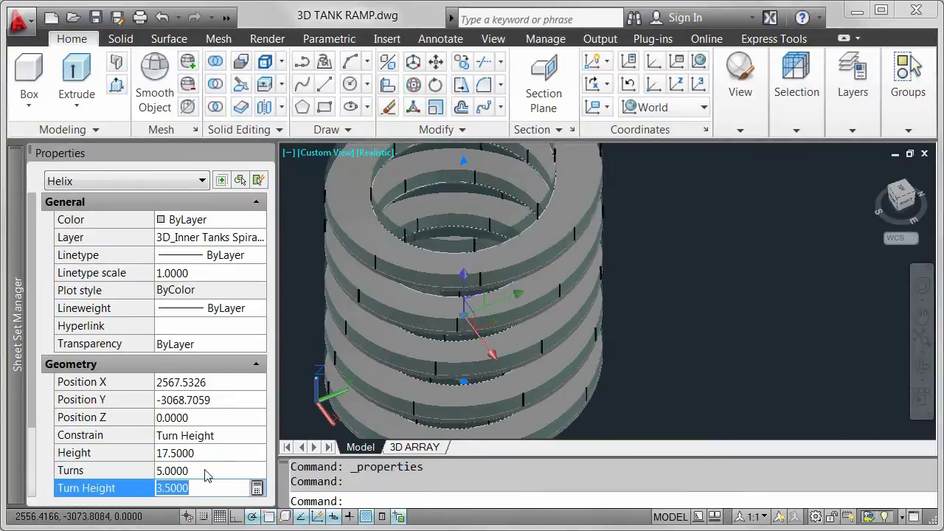
Change the helix's twist direction to CW.
drag(30, 418, 28, 497)
click(204, 472)
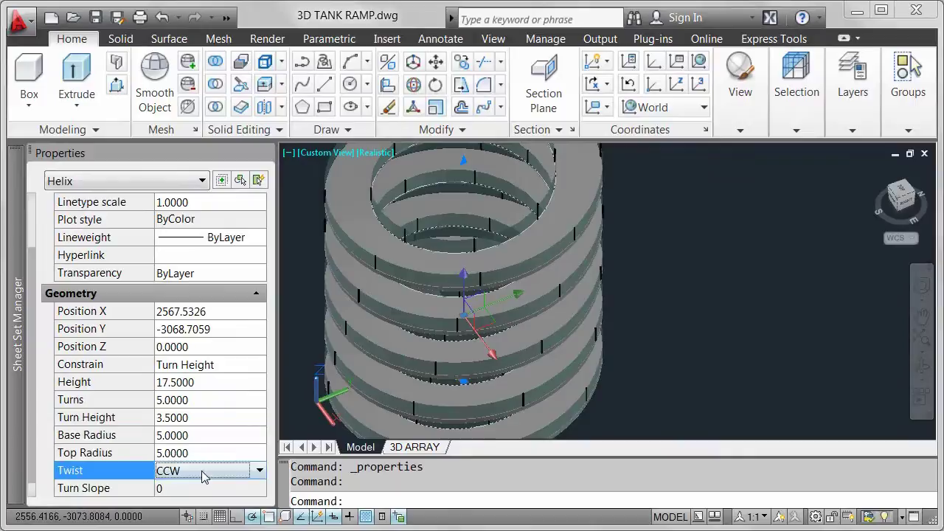
click(258, 471)
click(222, 504)
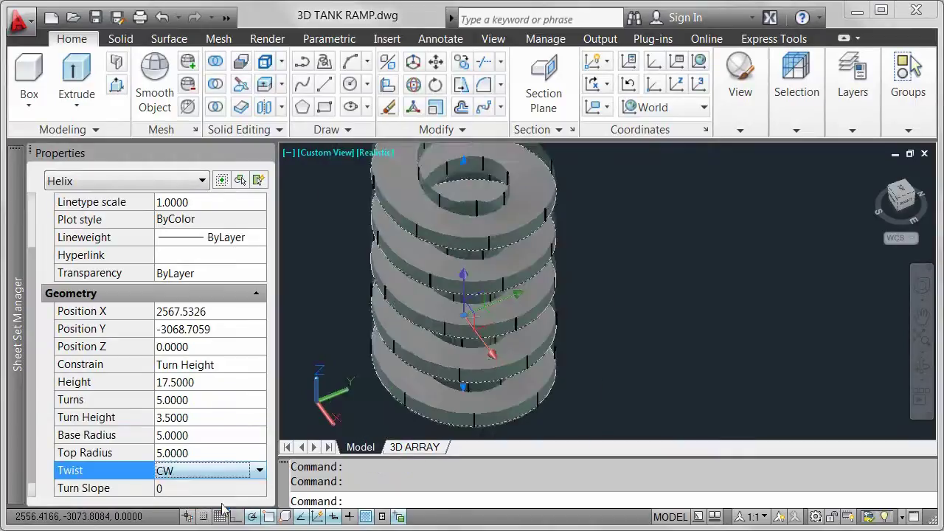
scroll(399, 324, down, 3)
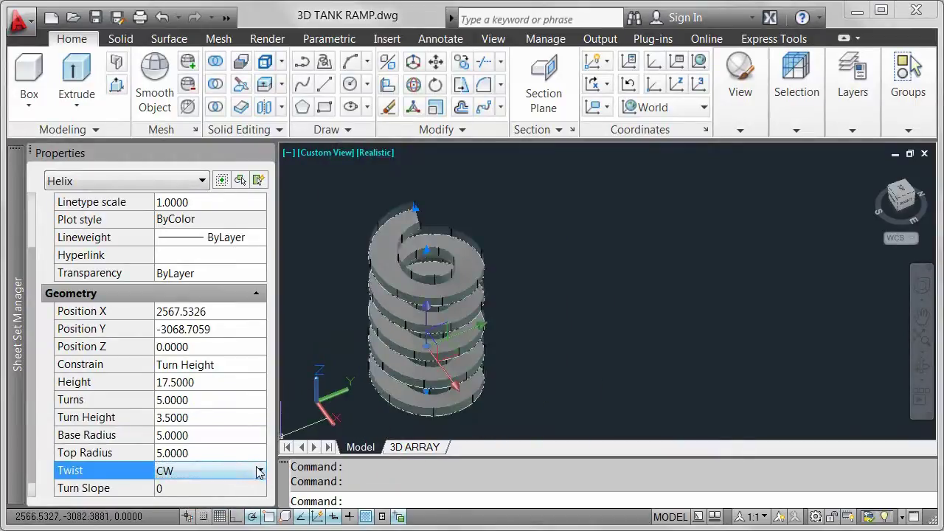